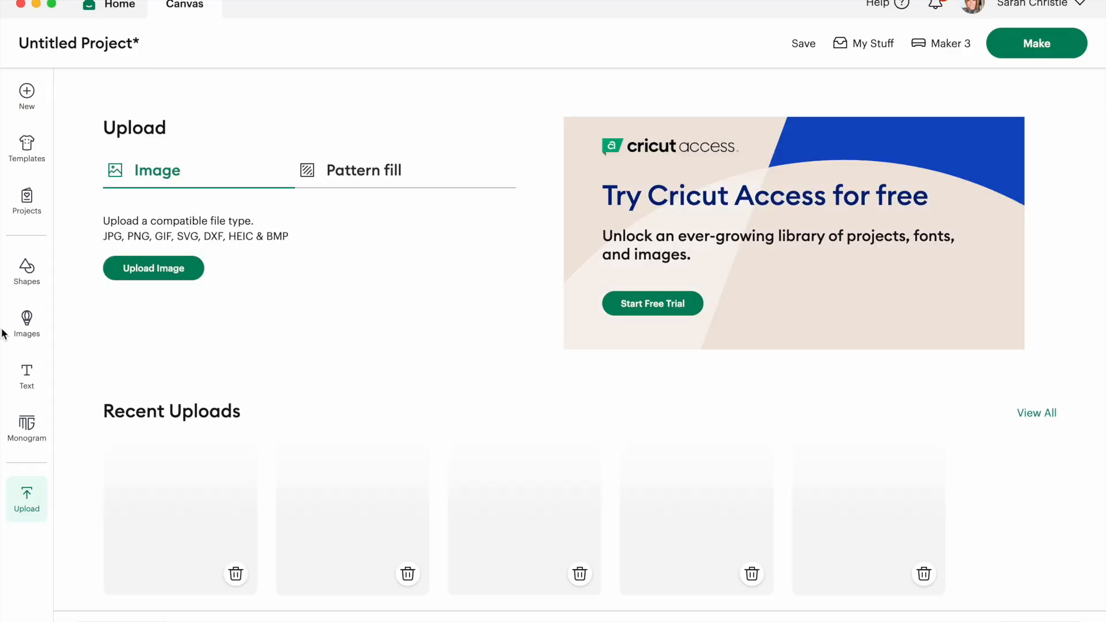
# Step: Add the E Caravan Alphabet design from the recent uploads to the canvas
pyautogui.scroll(-2, 165, 410)
pyautogui.click(166, 410)
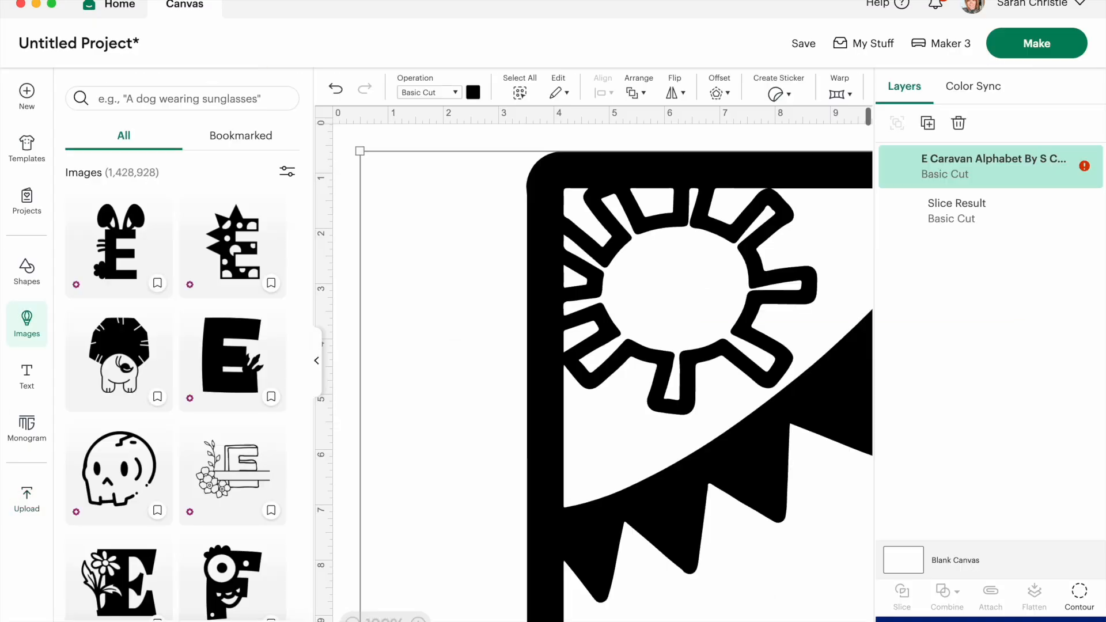
pyautogui.click(317, 360)
# Step: Insert an oval, move it to the blank area beside the letter E, and shrink it to petal size
pyautogui.click(26, 270)
pyautogui.click(260, 552)
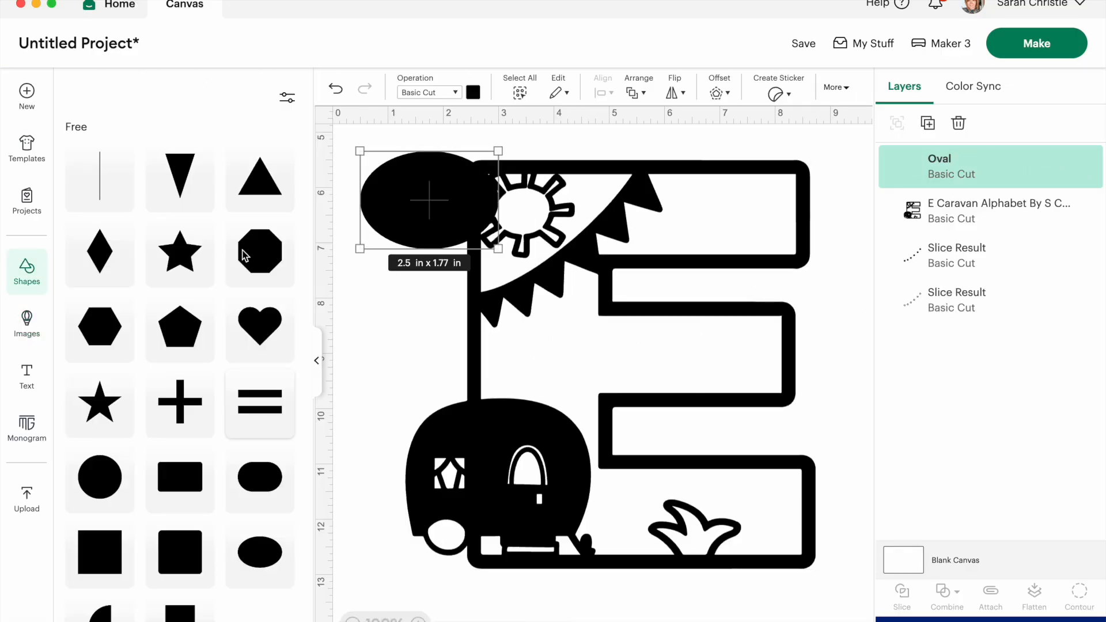
pyautogui.click(317, 362)
pyautogui.moveTo(164, 199); pyautogui.dragTo(716, 269)
pyautogui.moveTo(788, 319); pyautogui.dragTo(692, 230)
# Step: Duplicate the oval four times and move the copies together as flower petals
pyautogui.click(927, 123)
pyautogui.click(927, 123)
pyautogui.click(928, 122)
pyautogui.click(927, 122)
pyautogui.moveTo(725, 290); pyautogui.dragTo(700, 244)
pyautogui.moveTo(752, 317); pyautogui.dragTo(670, 255)
pyautogui.moveTo(781, 344); pyautogui.dragTo(689, 269)
# Step: Weld the five petals into one flower and size it to about 0.77 x 0.67 in
pyautogui.click(740, 312)
pyautogui.click(658, 252)
pyautogui.click(726, 316)
pyautogui.click(707, 294)
pyautogui.moveTo(708, 276); pyautogui.dragTo(700, 280)
pyautogui.click(709, 292)
pyautogui.moveTo(655, 251); pyautogui.dragTo(654, 251)
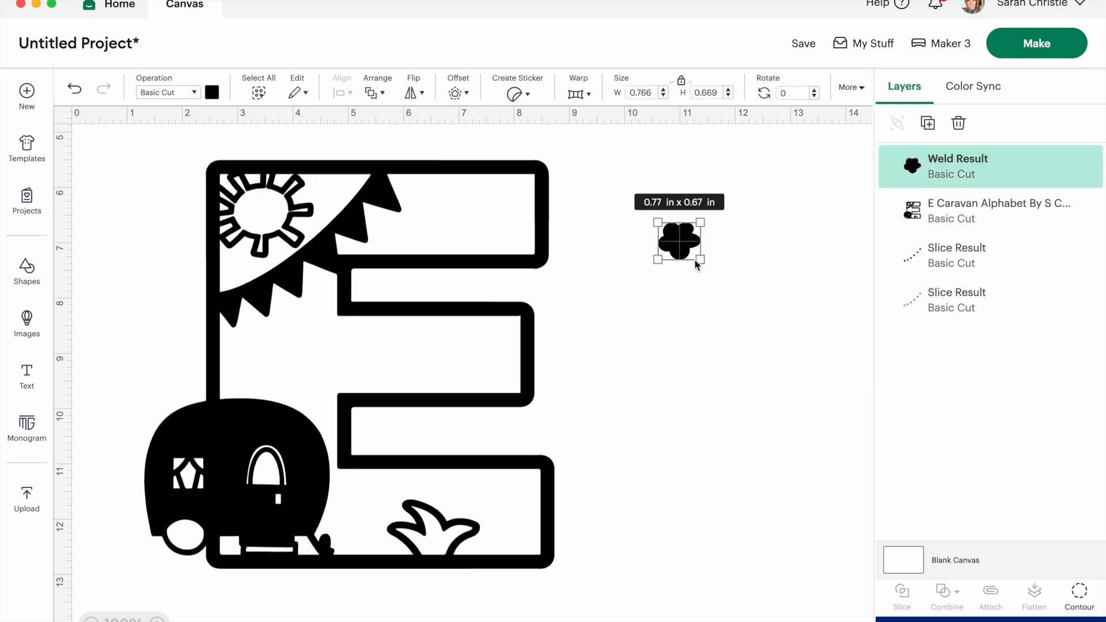
# Step: Colour the flower white and place it on the caravan roof, shrunk to about 0.5 x 0.44 in
pyautogui.click(211, 93)
pyautogui.click(228, 157)
pyautogui.click(666, 407)
pyautogui.moveTo(703, 263); pyautogui.dragTo(226, 443)
pyautogui.moveTo(353, 363); pyautogui.dragTo(369, 360)
pyautogui.click(202, 426)
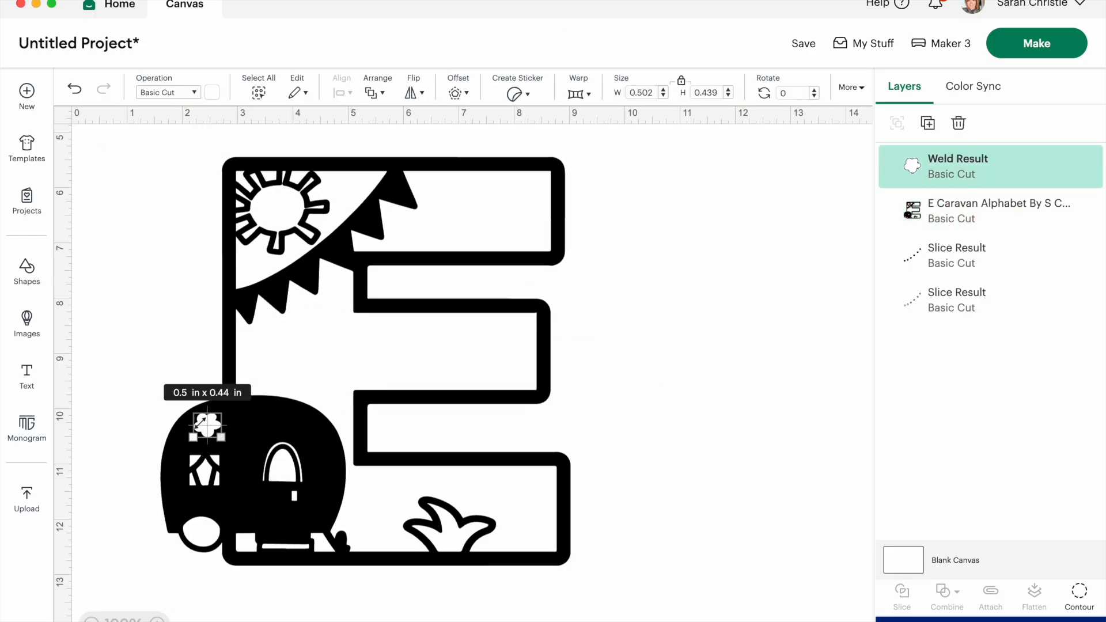
# Step: Colour the flower light purple and scatter three duplicates in slightly varied sizes over the caravan body
pyautogui.click(216, 95)
pyautogui.click(247, 185)
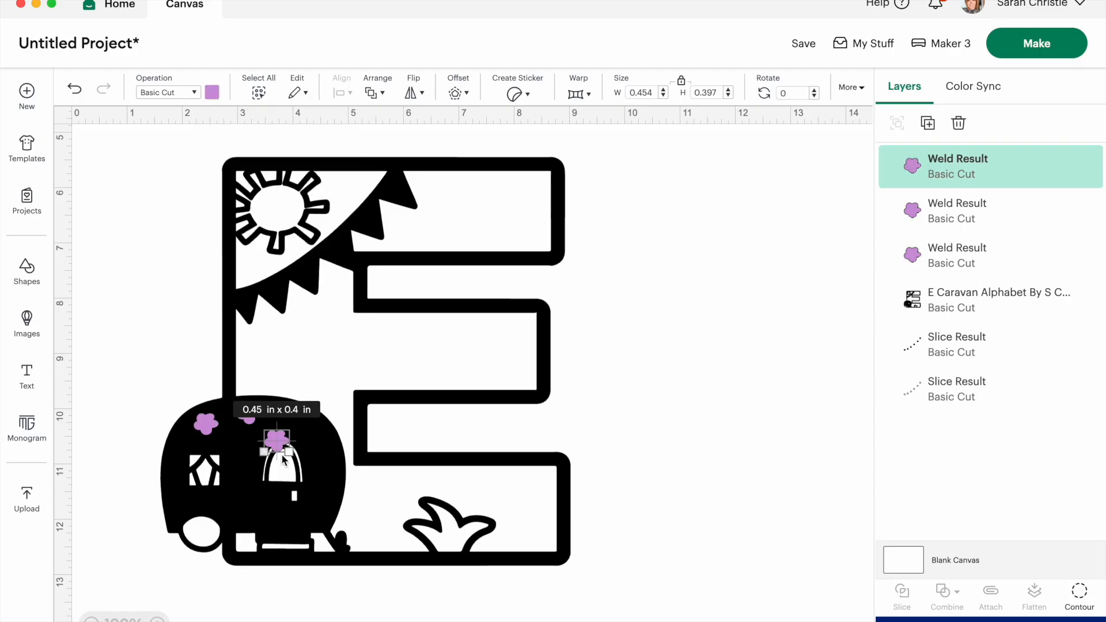
pyautogui.moveTo(283, 459); pyautogui.dragTo(197, 512)
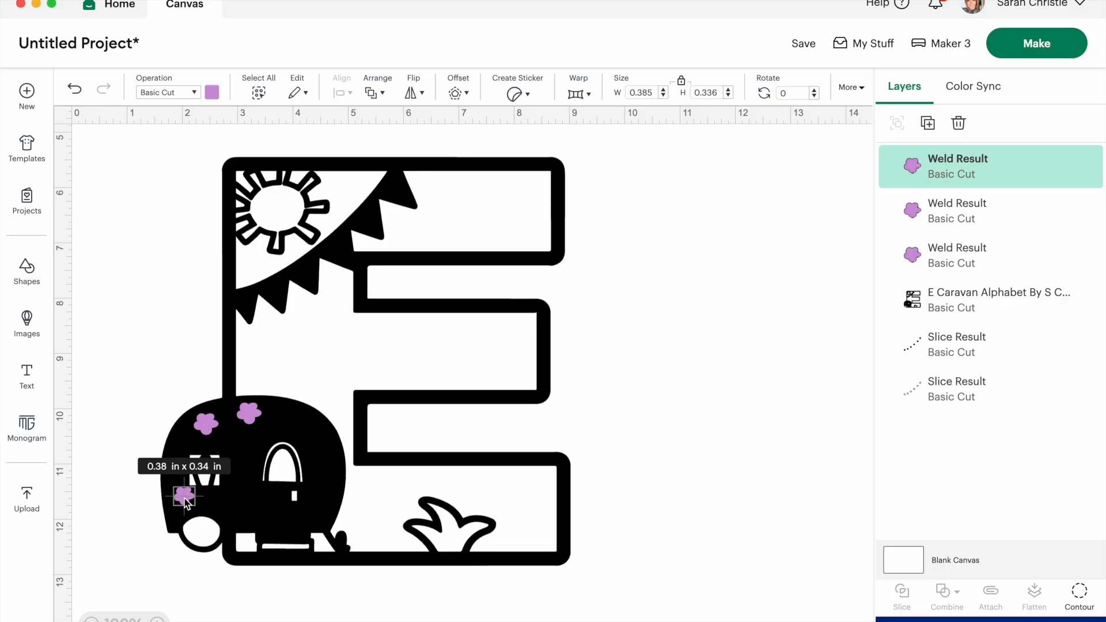
pyautogui.click(206, 425)
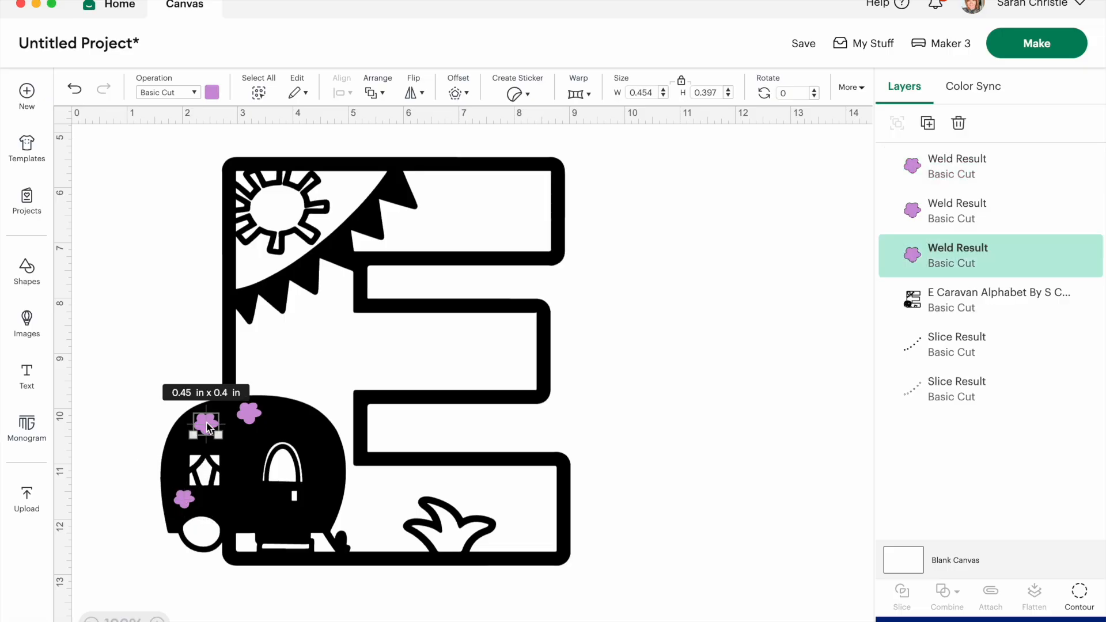
pyautogui.click(932, 127)
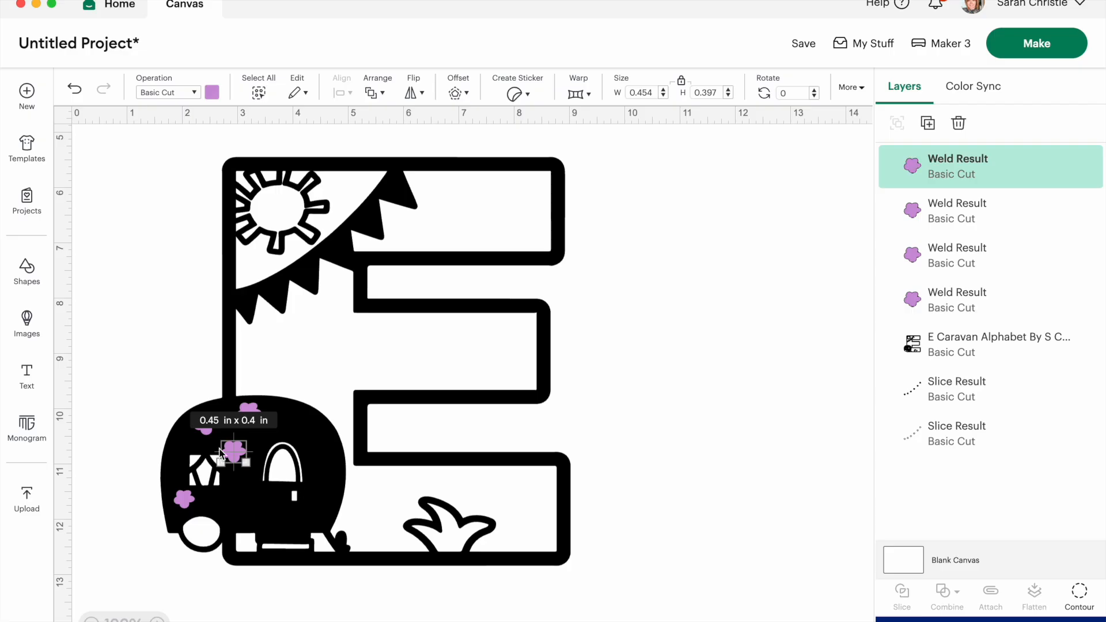
pyautogui.moveTo(251, 465); pyautogui.dragTo(247, 461)
# Step: Move the letter E clear of the flowers and place a spare flower, enlarged to about 1.74 x 1.52 in, near its lower-right corner
pyautogui.click(165, 365)
pyautogui.moveTo(165, 365); pyautogui.dragTo(380, 391)
pyautogui.moveTo(132, 343); pyautogui.dragTo(161, 354)
pyautogui.click(248, 413)
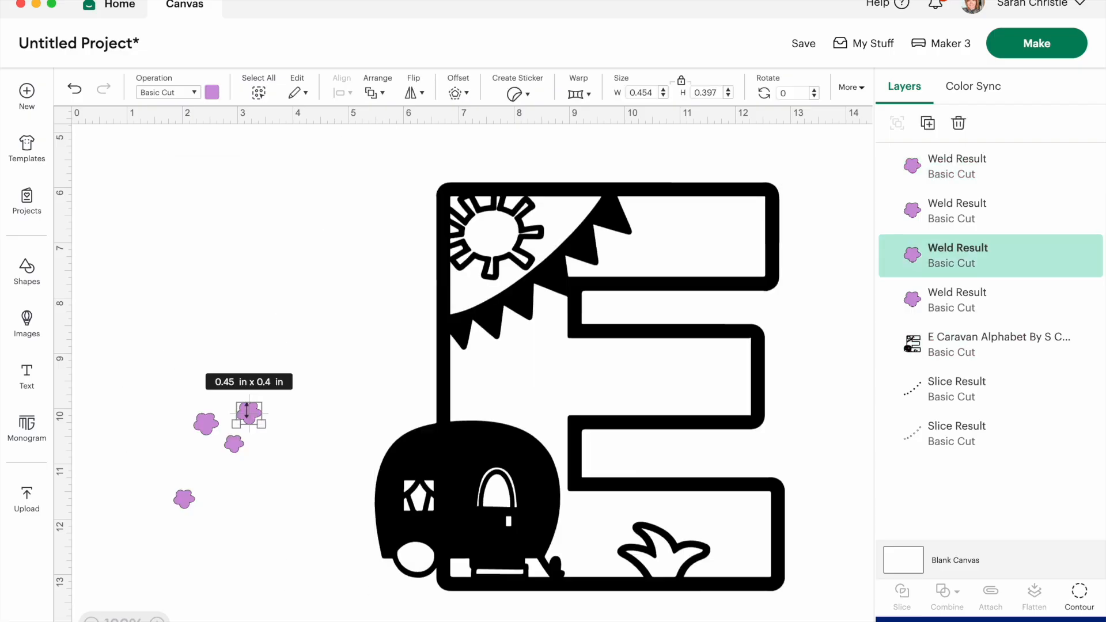
pyautogui.click(926, 126)
pyautogui.moveTo(291, 451); pyautogui.dragTo(820, 509)
pyautogui.moveTo(243, 484); pyautogui.dragTo(839, 599)
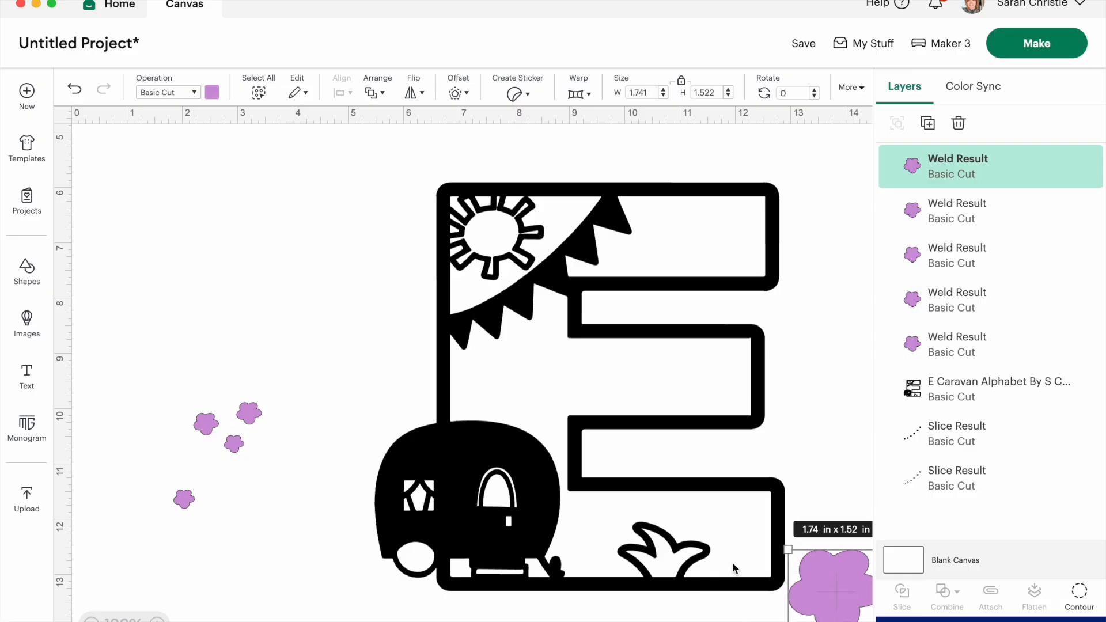
# Step: Weld the four small flowers into one shape and move the letter back so the caravan lies beneath them
pyautogui.moveTo(136, 320); pyautogui.dragTo(285, 576)
pyautogui.click(947, 596)
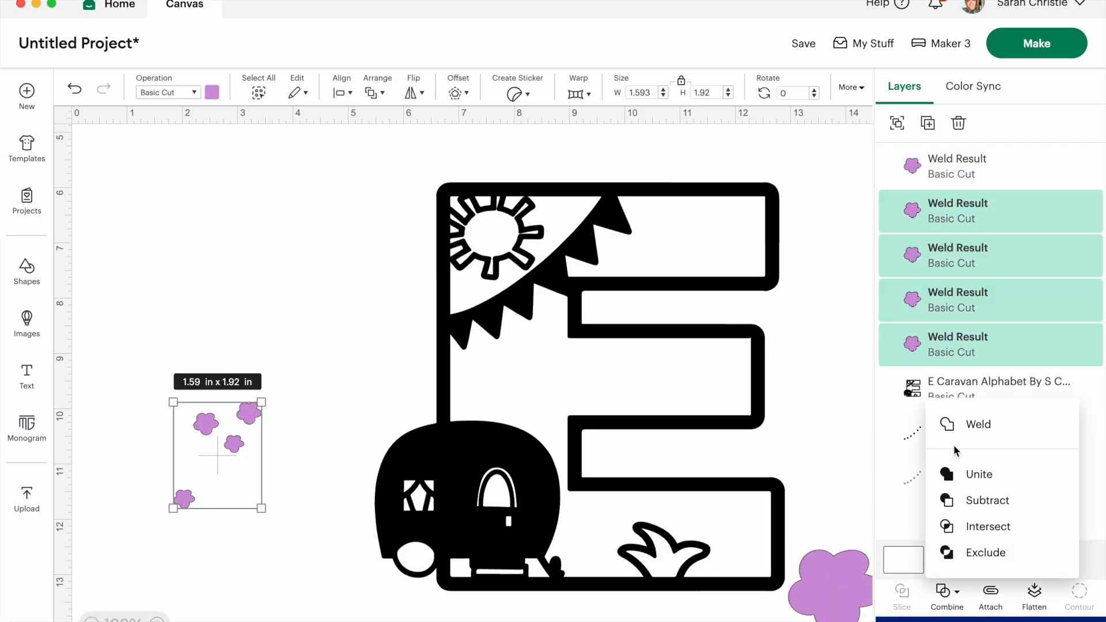
pyautogui.click(975, 424)
pyautogui.moveTo(489, 490); pyautogui.dragTo(279, 459)
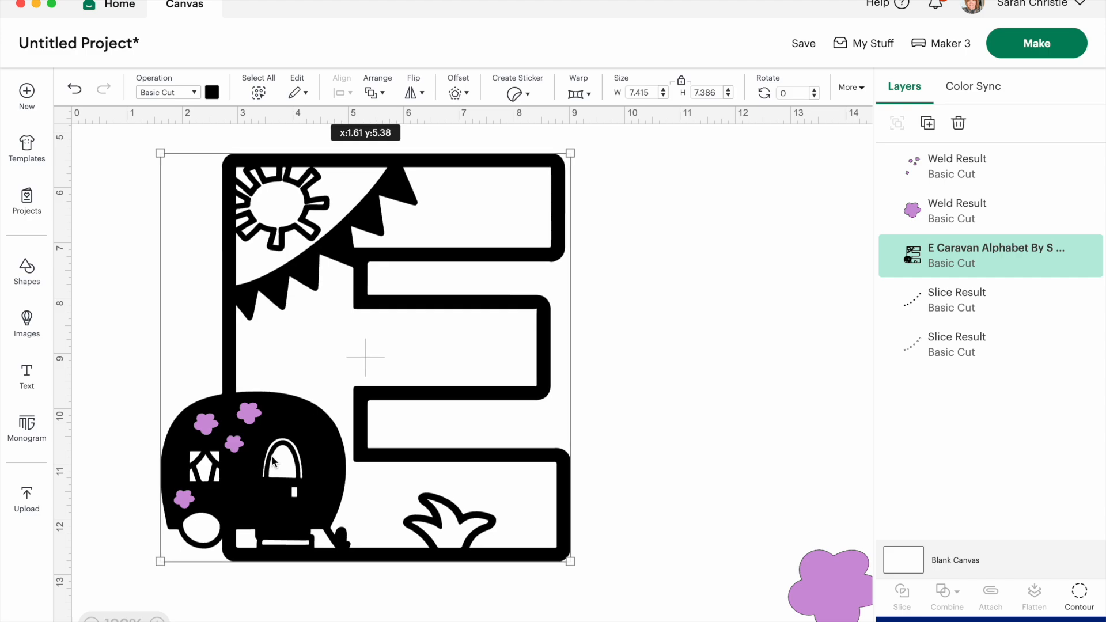
pyautogui.click(122, 203)
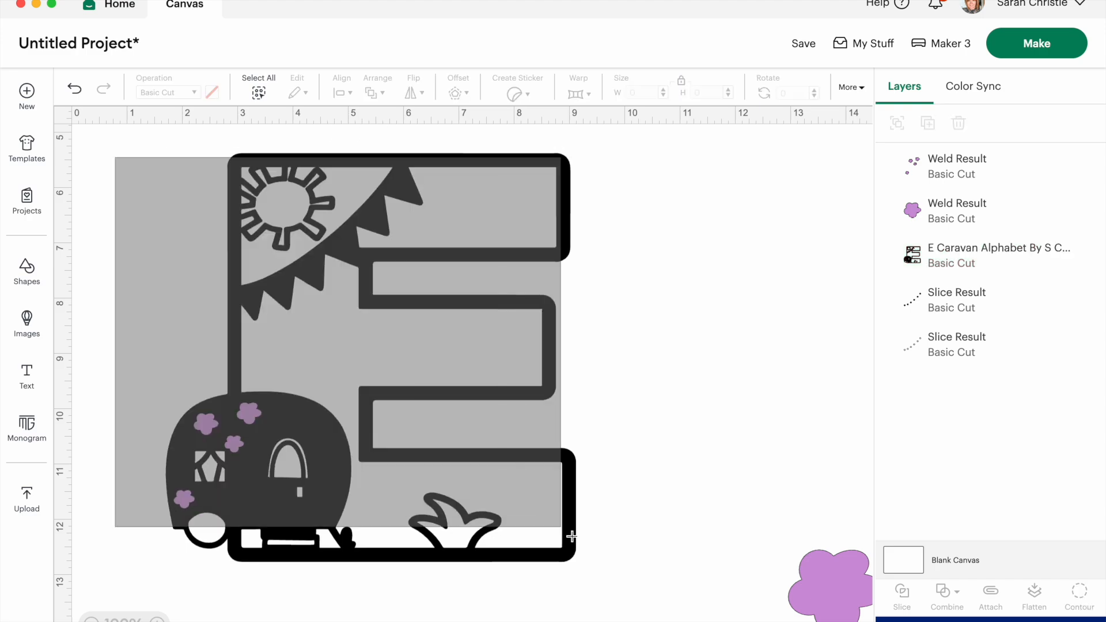
# Step: Slice the welded flowers out of the letter E and delete the leftover flower pieces
pyautogui.moveTo(153, 155); pyautogui.dragTo(660, 567)
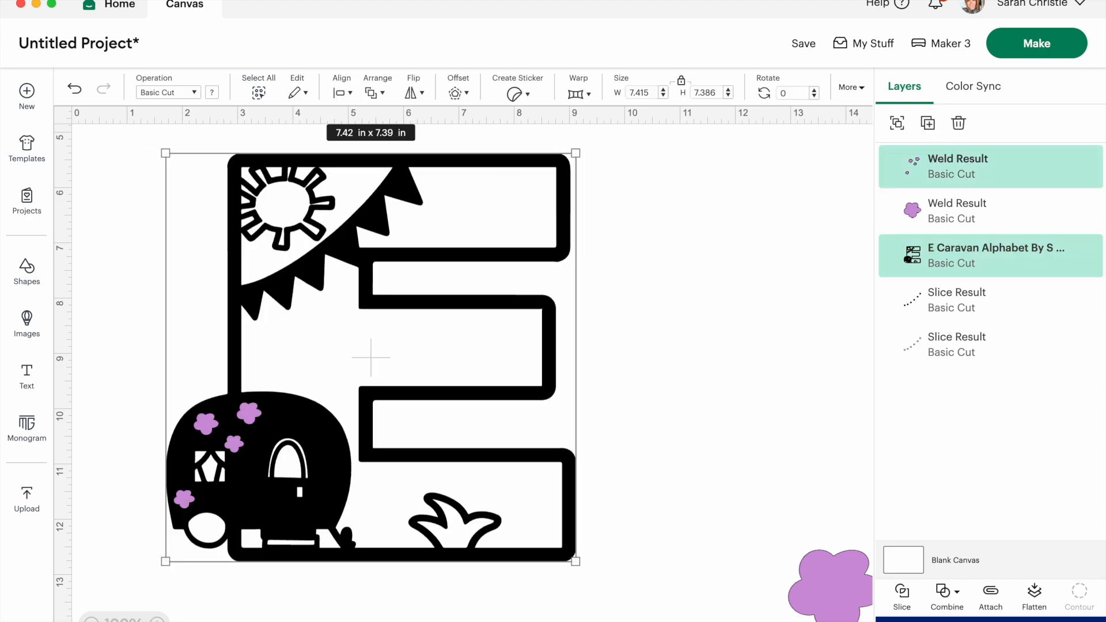
pyautogui.click(902, 591)
pyautogui.moveTo(236, 357); pyautogui.dragTo(426, 357)
pyautogui.moveTo(193, 403); pyautogui.dragTo(260, 534)
pyautogui.press('Delete')
pyautogui.moveTo(428, 454); pyautogui.dragTo(242, 445)
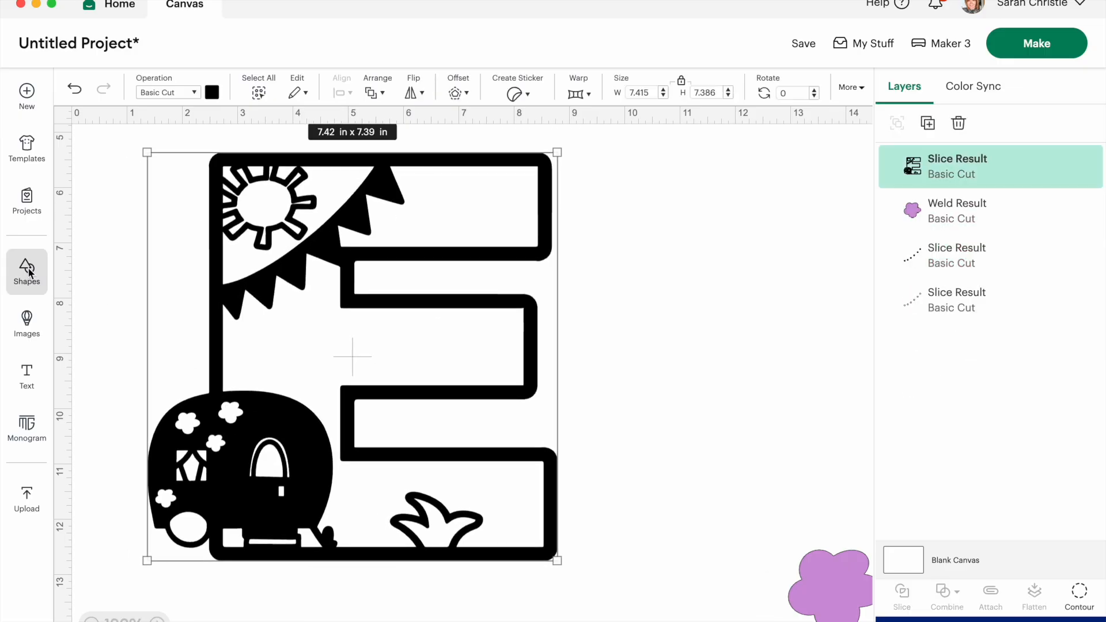
# Step: Insert a light purple circle, size it to 0.2 in, and place it on the bunting
pyautogui.click(28, 270)
pyautogui.click(99, 474)
pyautogui.click(212, 92)
pyautogui.click(263, 155)
pyautogui.moveTo(134, 186); pyautogui.dragTo(356, 208)
pyautogui.click(663, 96)
# Step: Duplicate the 0.2 in circle repeatedly and position the copies in pairs on the bunting flags
pyautogui.click(927, 123)
pyautogui.click(927, 122)
pyautogui.click(927, 123)
pyautogui.click(927, 122)
pyautogui.moveTo(391, 257); pyautogui.dragTo(329, 233)
pyautogui.click(928, 123)
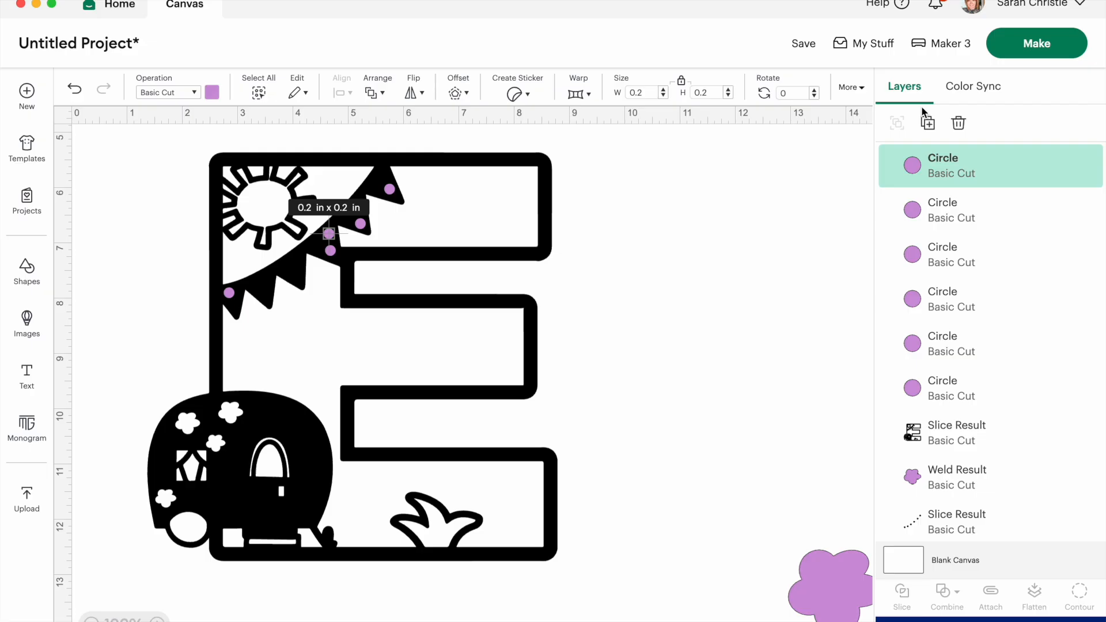
pyautogui.click(927, 122)
pyautogui.moveTo(356, 265); pyautogui.dragTo(263, 286)
pyautogui.click(927, 123)
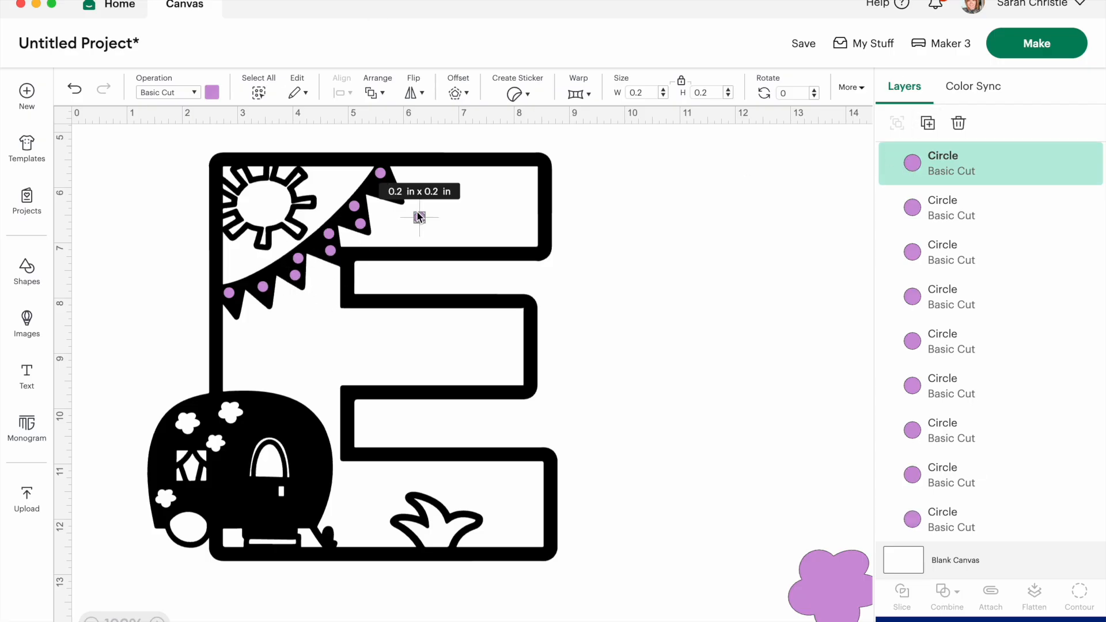
pyautogui.moveTo(418, 217); pyautogui.dragTo(366, 124)
# Step: Weld all the bunting circles into one shape and move the letter back beneath them
pyautogui.moveTo(132, 152); pyautogui.dragTo(435, 337)
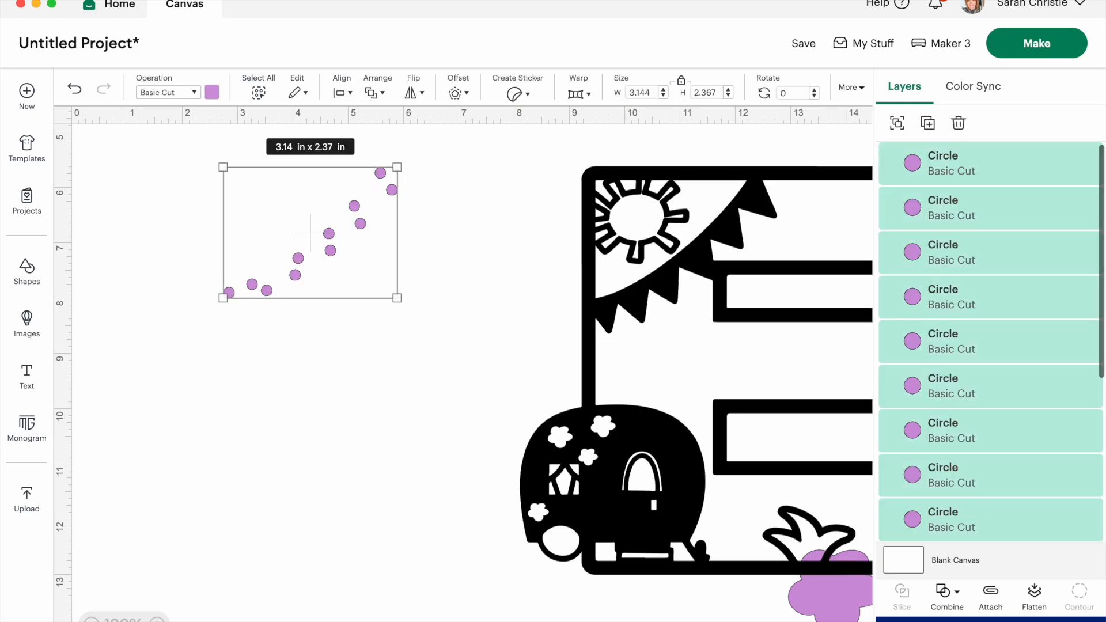
pyautogui.click(950, 595)
pyautogui.click(944, 422)
pyautogui.moveTo(593, 357); pyautogui.dragTo(301, 346)
# Step: Slice the circles out of the letter's bunting and delete the leftover circle pieces
pyautogui.moveTo(107, 133); pyautogui.dragTo(662, 516)
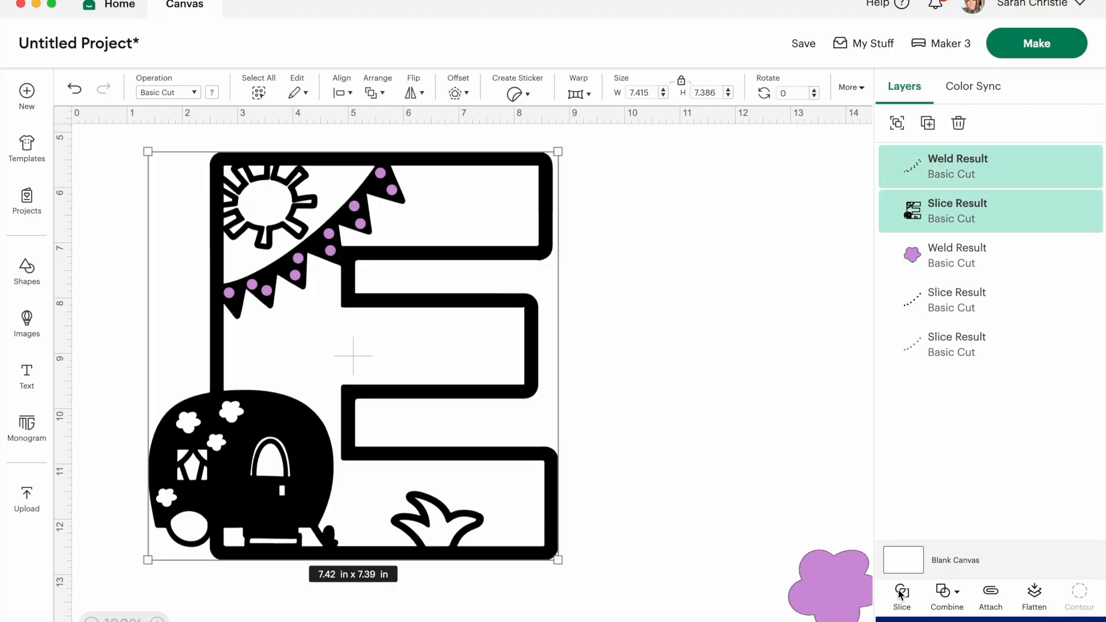
pyautogui.click(902, 593)
pyautogui.moveTo(353, 353); pyautogui.dragTo(752, 448)
pyautogui.moveTo(181, 254); pyautogui.dragTo(321, 172)
pyautogui.press('Delete')
# Step: Reposition the letter on the canvas and delete the large spare flower
pyautogui.moveTo(623, 366); pyautogui.dragTo(210, 292)
pyautogui.moveTo(831, 615); pyautogui.dragTo(782, 465)
pyautogui.press('Delete')
# Step: Duplicate the letter E and place the copy to the right of the original
pyautogui.click(253, 226)
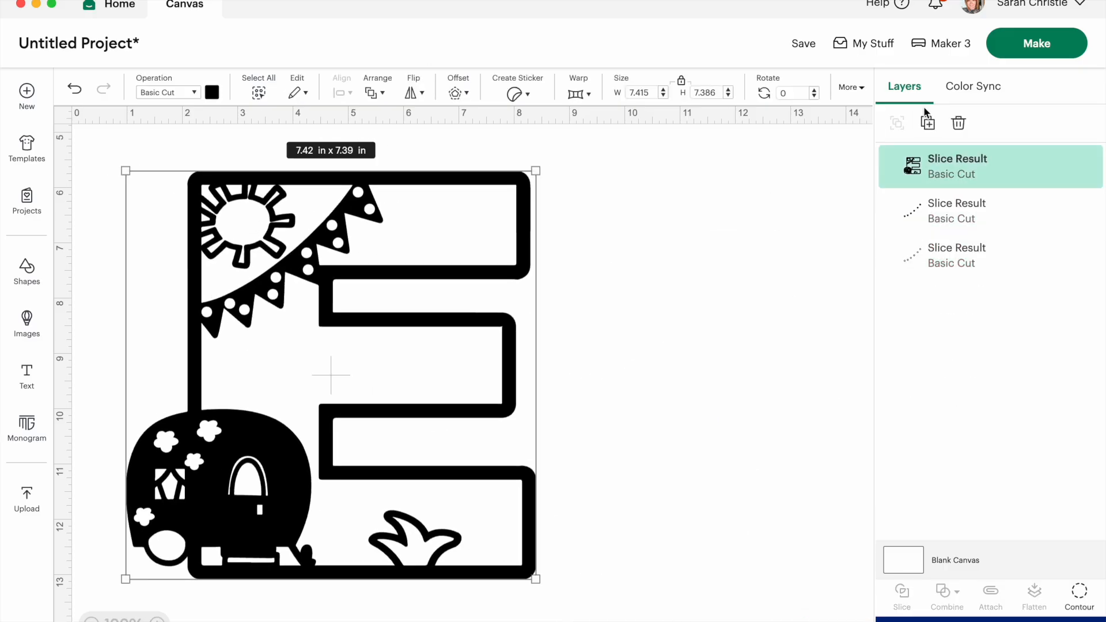
pyautogui.click(927, 122)
pyautogui.moveTo(268, 343); pyautogui.dragTo(688, 349)
# Step: Recolour the original letter E to a custom pale lilac
pyautogui.click(519, 262)
pyautogui.click(211, 92)
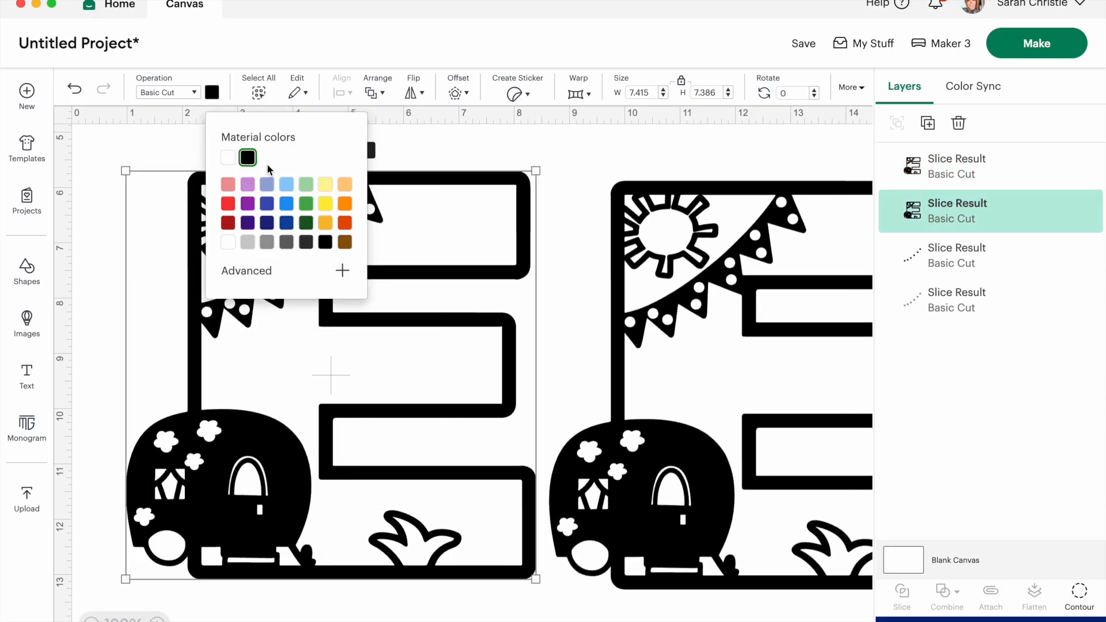
pyautogui.click(228, 184)
pyautogui.click(229, 270)
pyautogui.click(332, 414)
pyautogui.click(231, 283)
# Step: Hide the contours of one caravan flower, the curtains, the door arch and several bunting dots in the black letter
pyautogui.click(1079, 592)
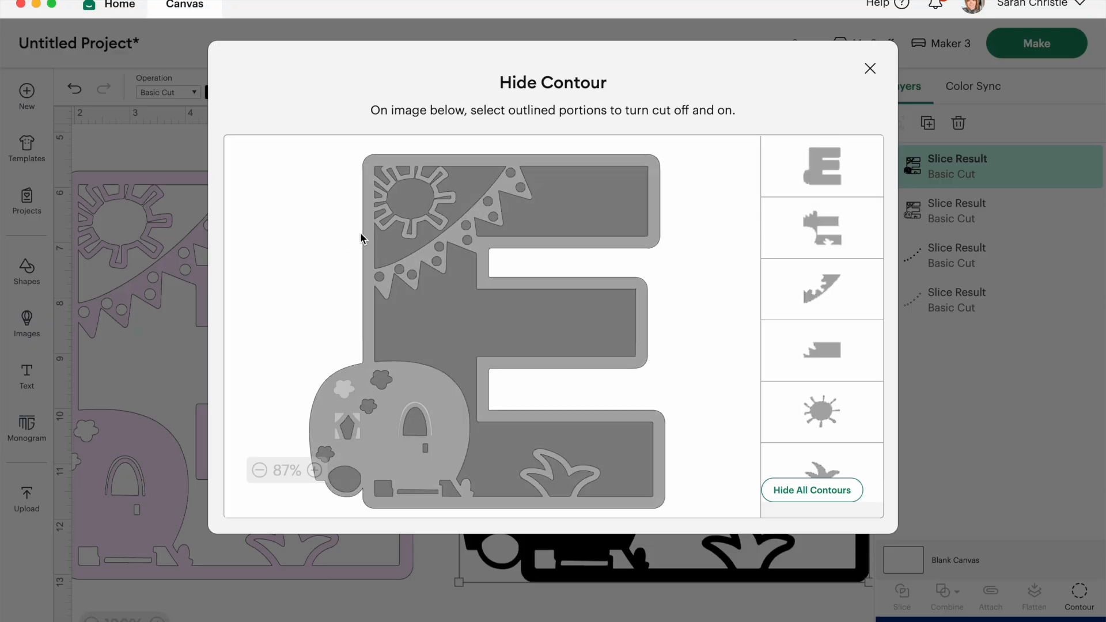
pyautogui.click(465, 226)
pyautogui.click(522, 188)
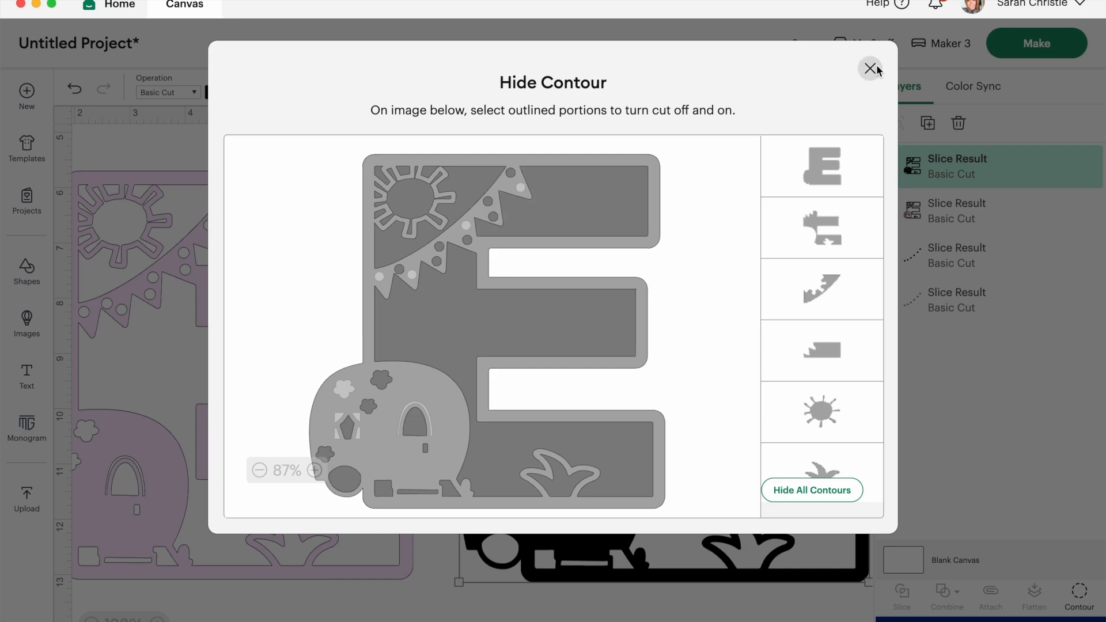
pyautogui.click(870, 69)
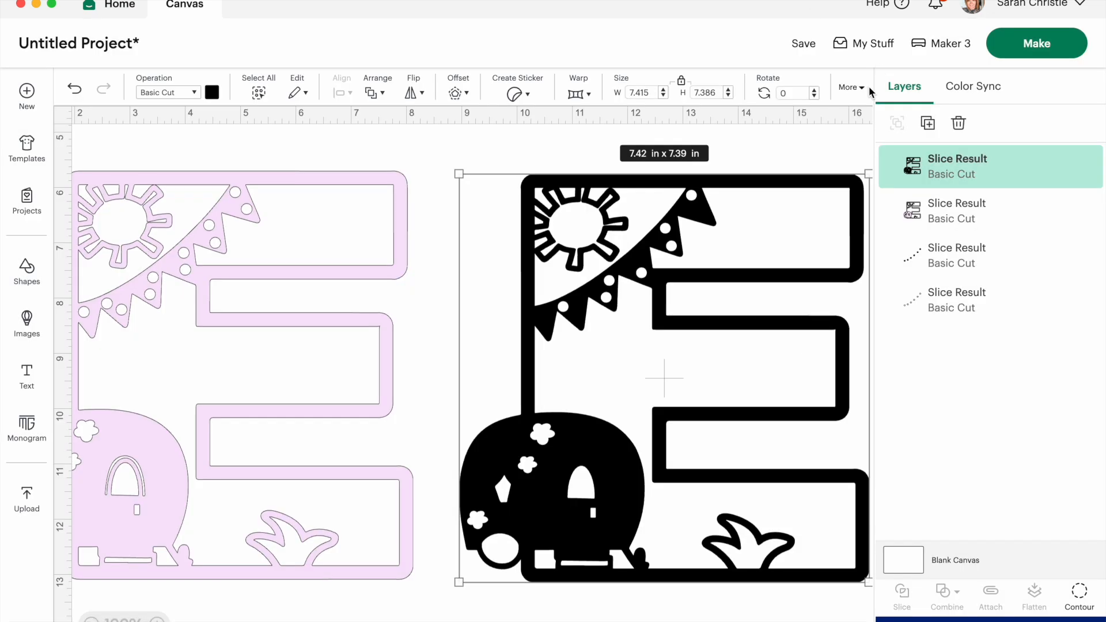
# Step: Duplicate the black letter, align the copy over the lilac one, and send it to the back coloured orange
pyautogui.click(928, 122)
pyautogui.moveTo(642, 523); pyautogui.dragTo(146, 492)
pyautogui.rightClick(146, 482)
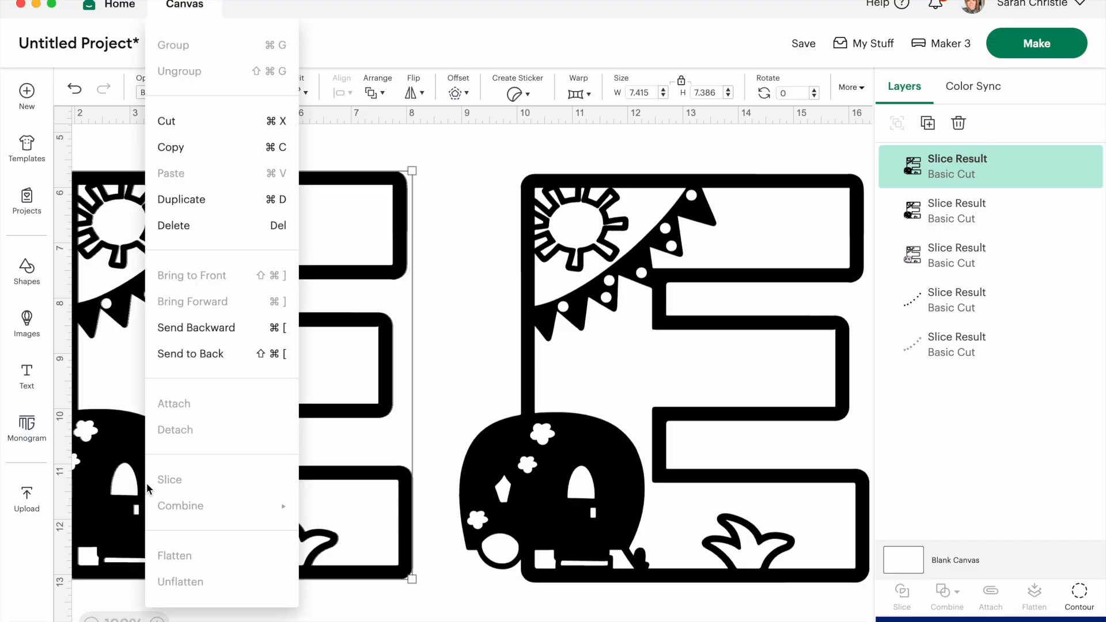
pyautogui.click(185, 353)
pyautogui.click(212, 92)
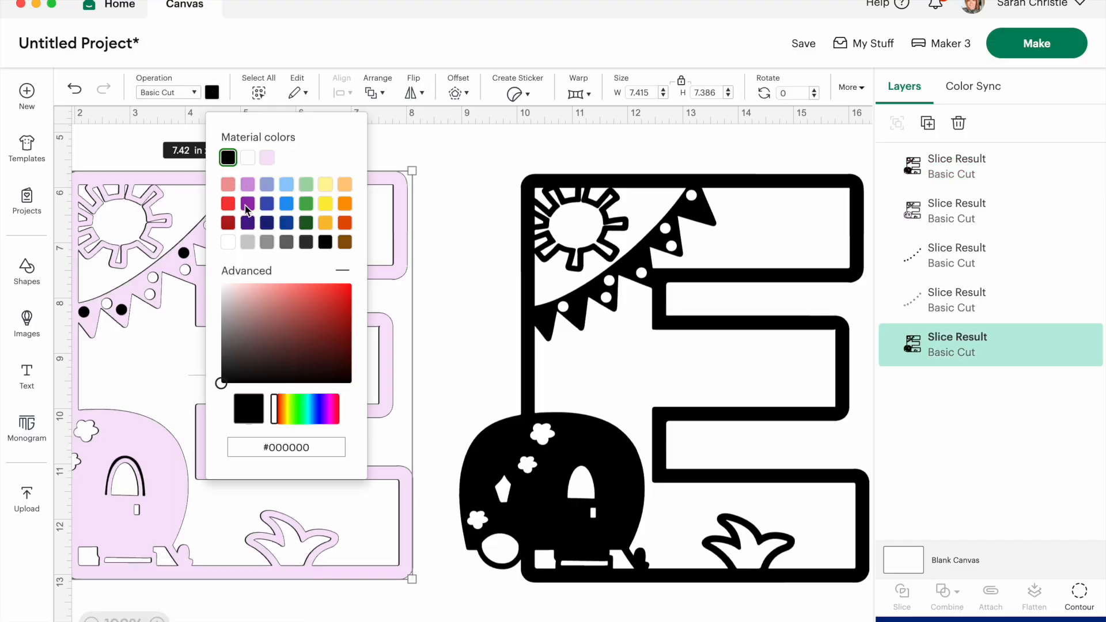
pyautogui.click(345, 204)
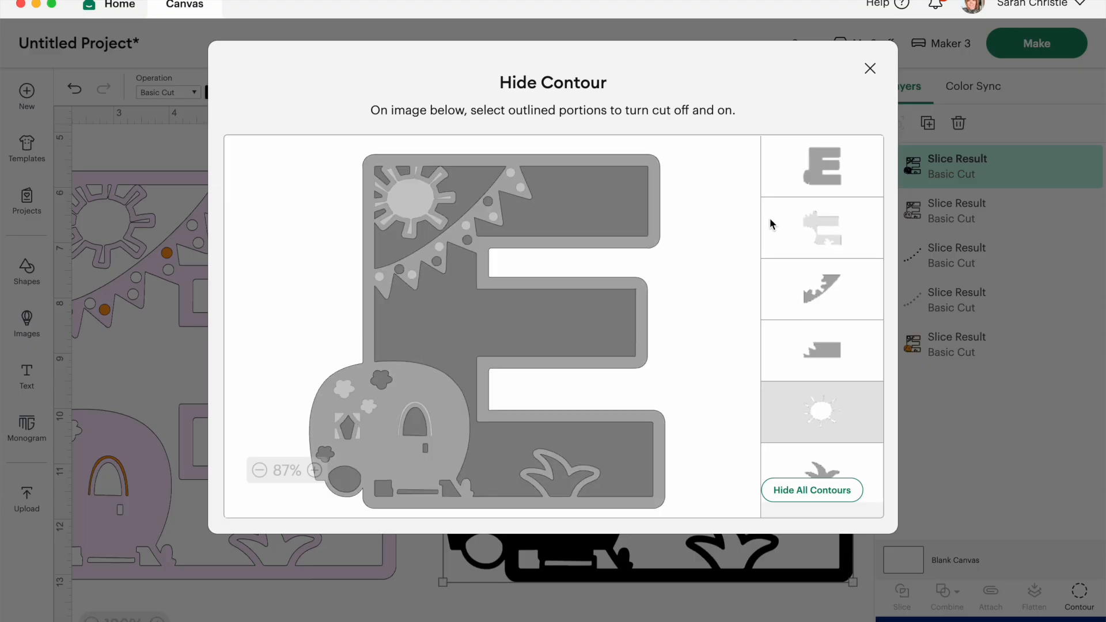
# Step: Hide the black letter's sun contours and stack a yellow (#ffec3c) duplicate at the back of the lilac letter
pyautogui.click(869, 68)
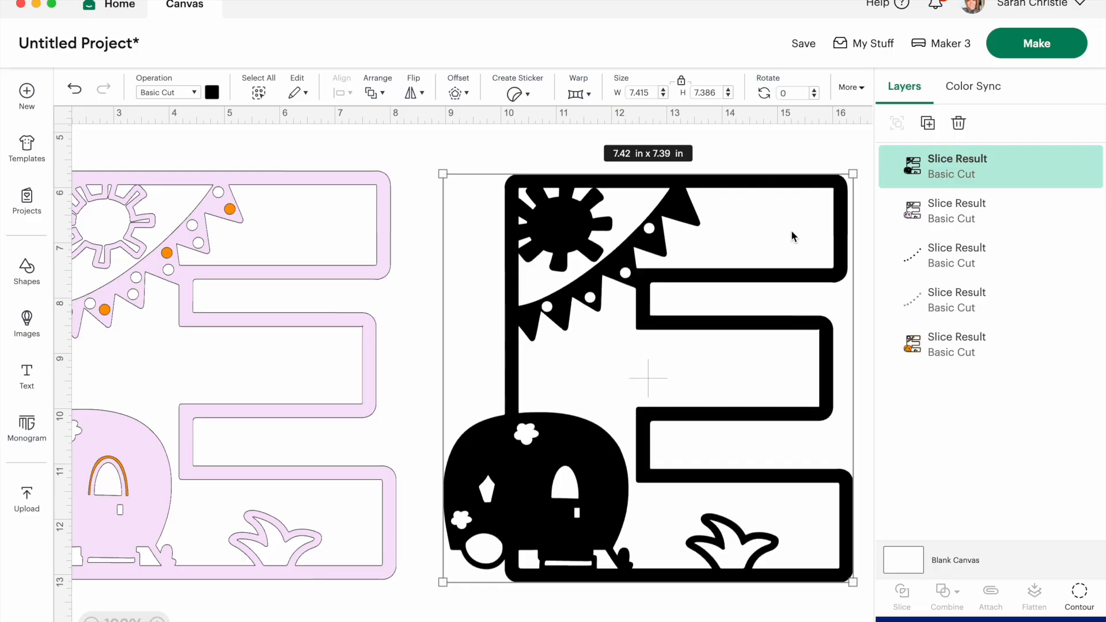
pyautogui.click(927, 123)
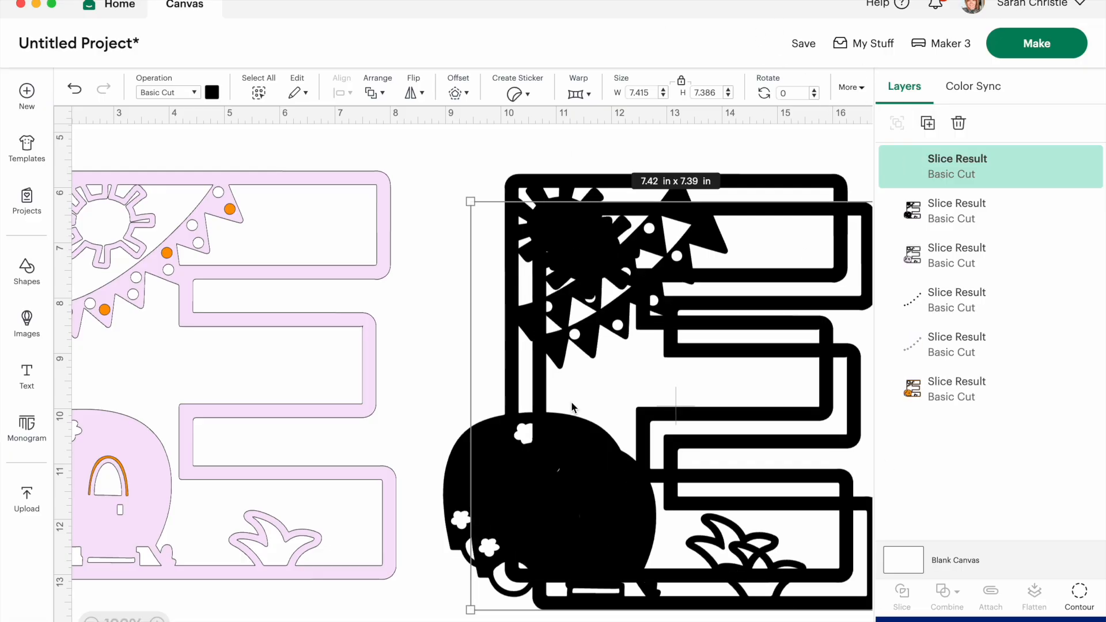
pyautogui.moveTo(632, 464); pyautogui.dragTo(150, 441)
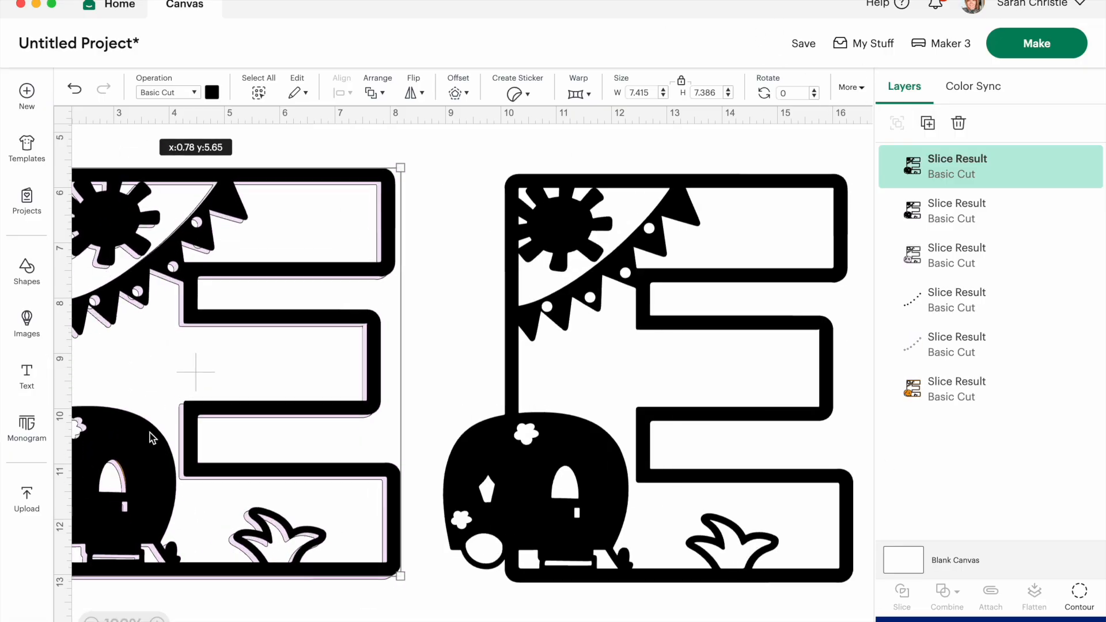
pyautogui.press('super+shift+Down')
pyautogui.click(212, 93)
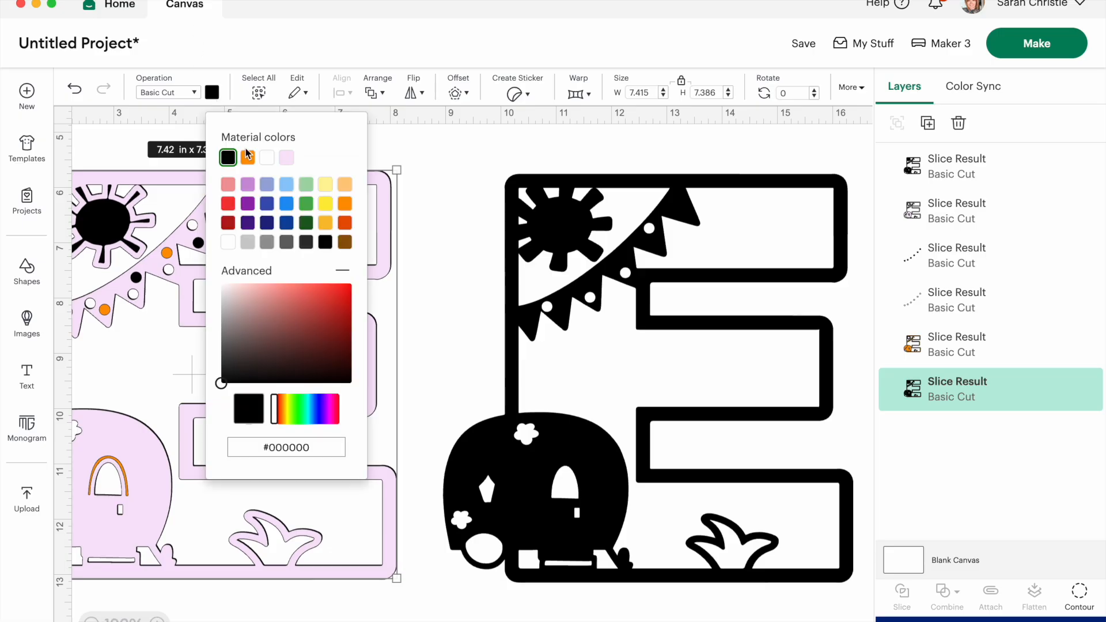
pyautogui.click(325, 184)
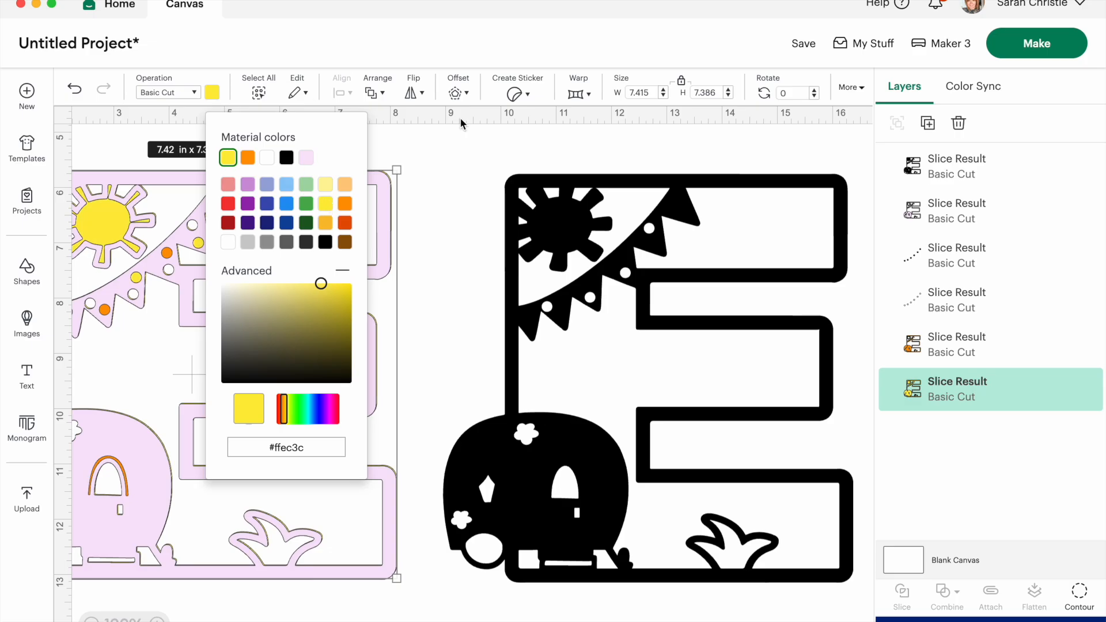
# Step: Hide the contours of the grass tuft, another caravan flower and more bunting dots in the black letter
pyautogui.hscroll(2, 811, 219)
pyautogui.click(811, 219)
pyautogui.click(1079, 593)
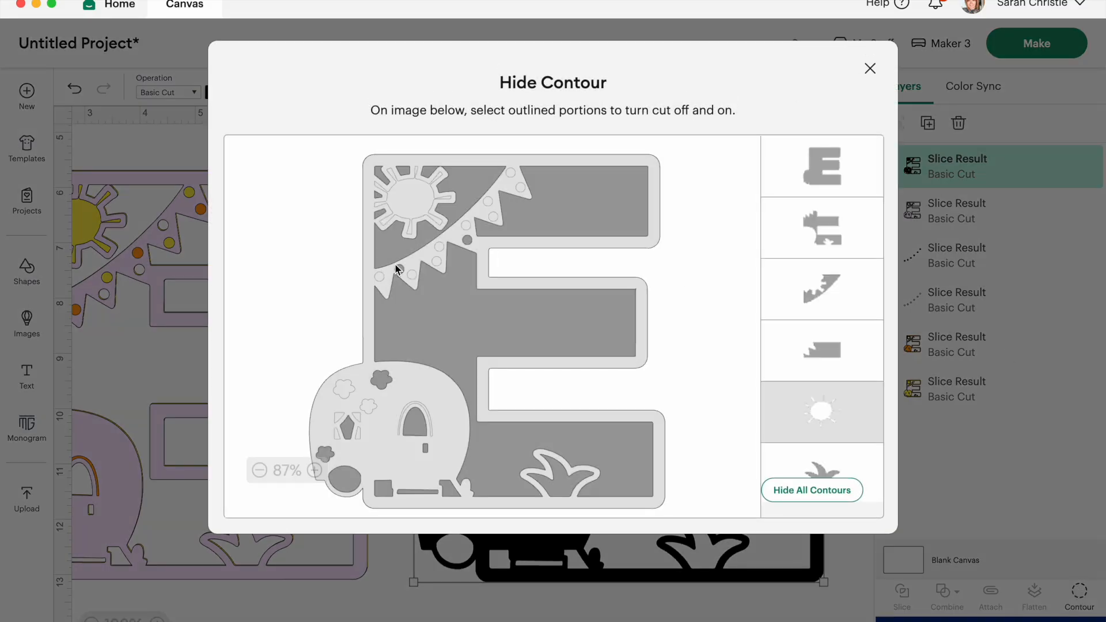
pyautogui.click(557, 485)
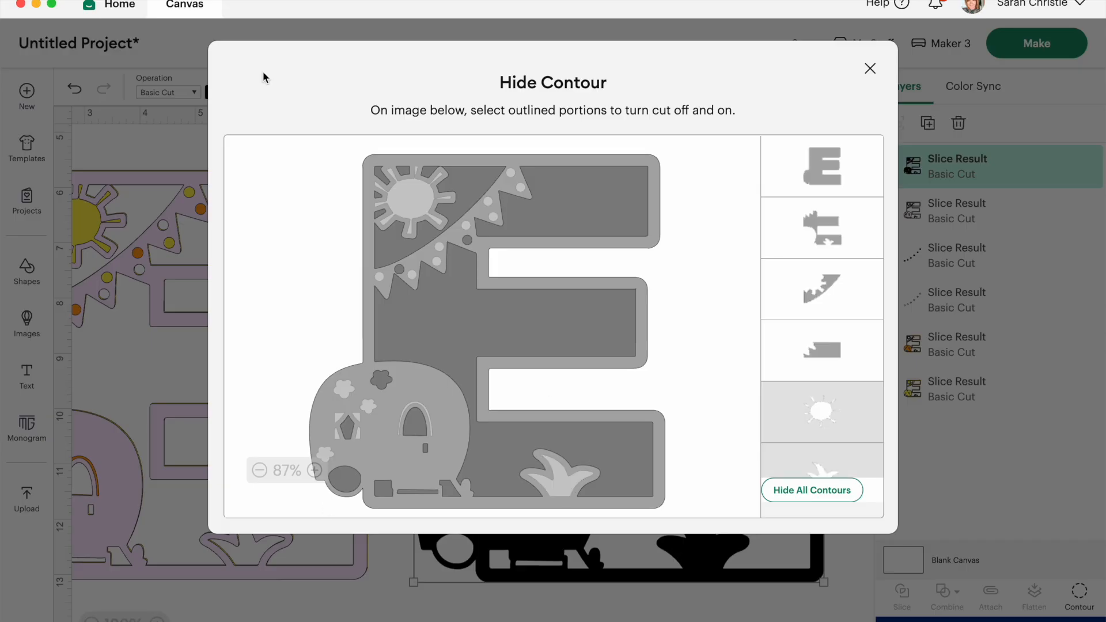
pyautogui.click(870, 68)
# Step: Duplicate the black letter, align the copy over the lilac one, send it to the back and colour it green
pyautogui.click(927, 122)
pyautogui.moveTo(637, 370); pyautogui.dragTo(32, 340)
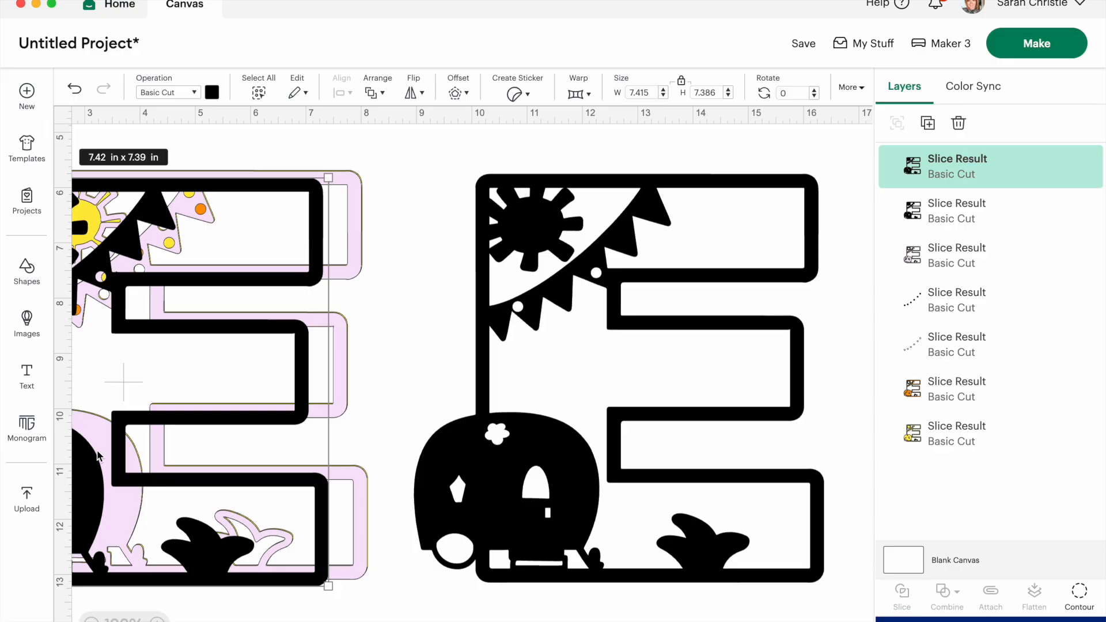
pyautogui.hscroll(-3, 99, 455)
pyautogui.moveTo(99, 455); pyautogui.dragTo(167, 465)
pyautogui.rightClick(168, 465)
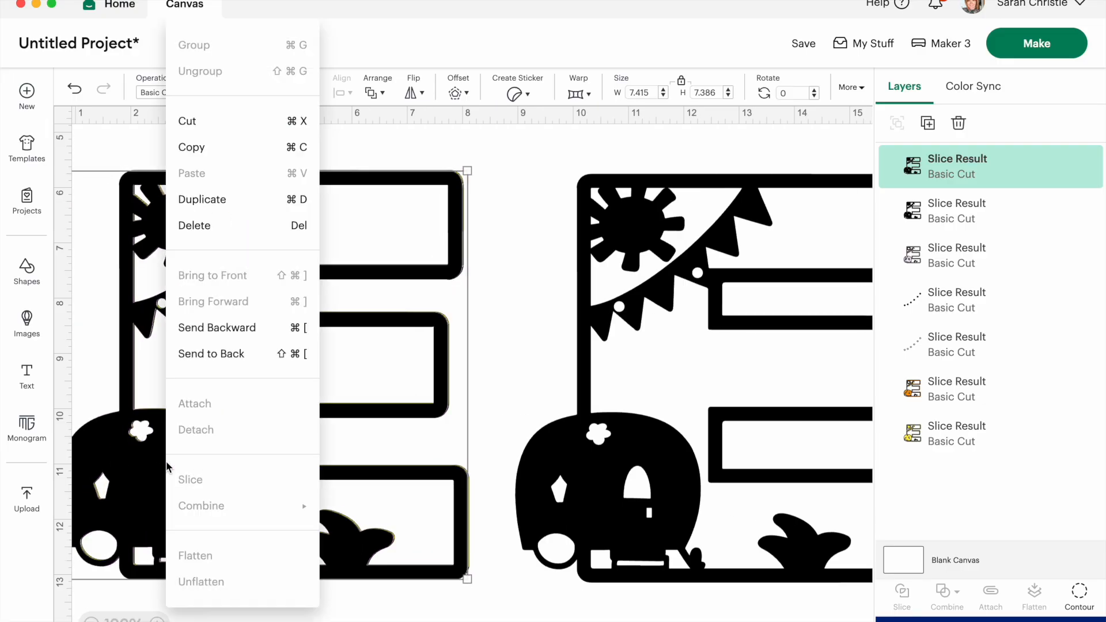
pyautogui.click(208, 352)
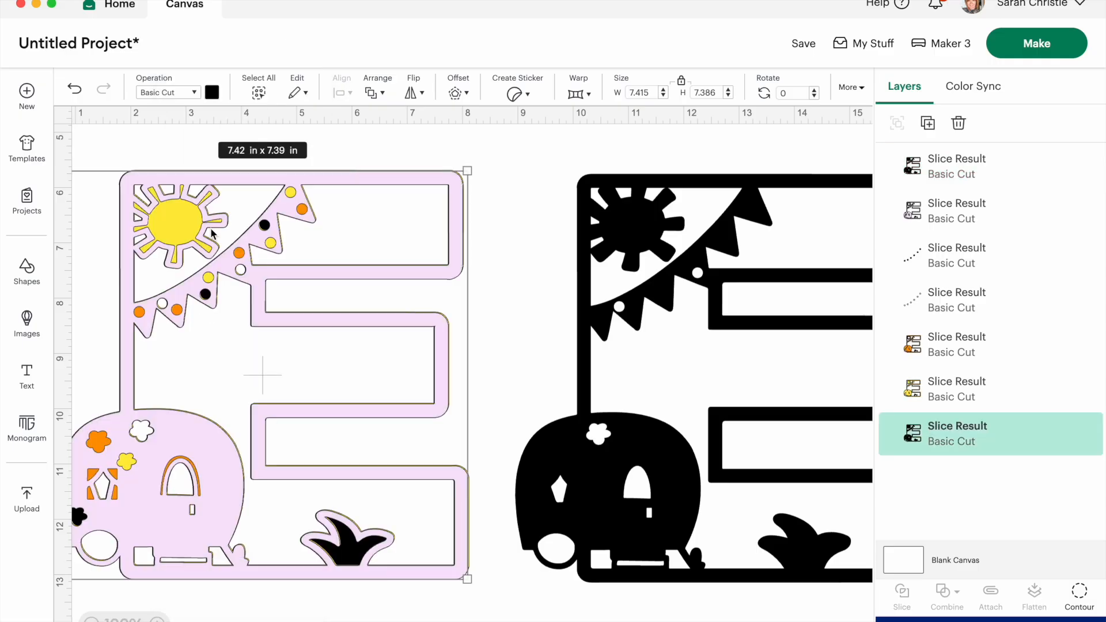
pyautogui.click(212, 92)
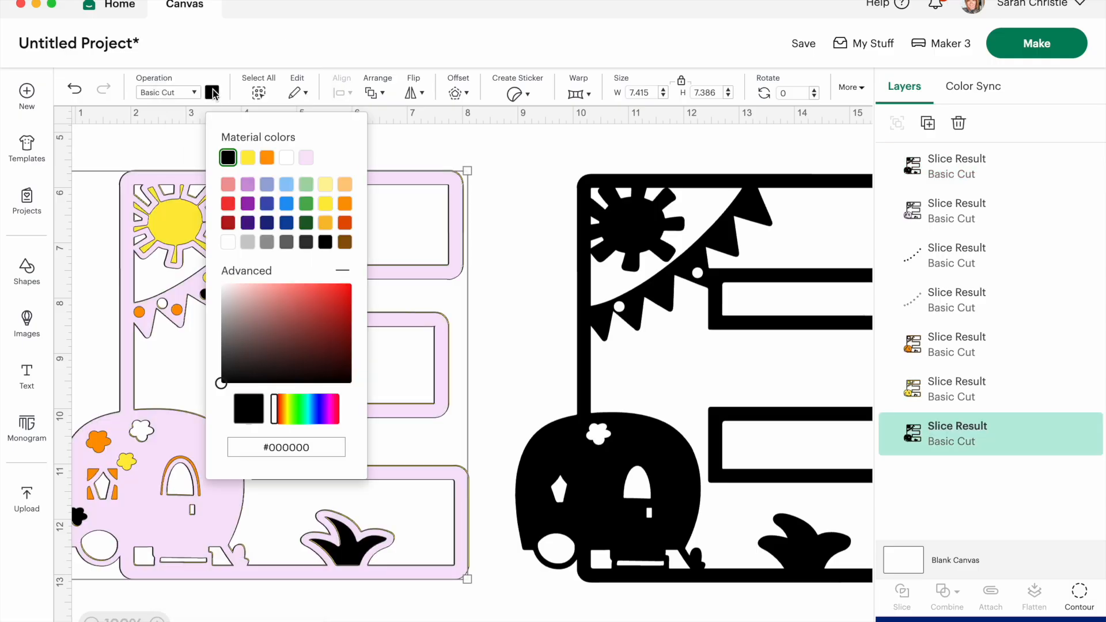
pyautogui.click(306, 204)
pyautogui.click(588, 165)
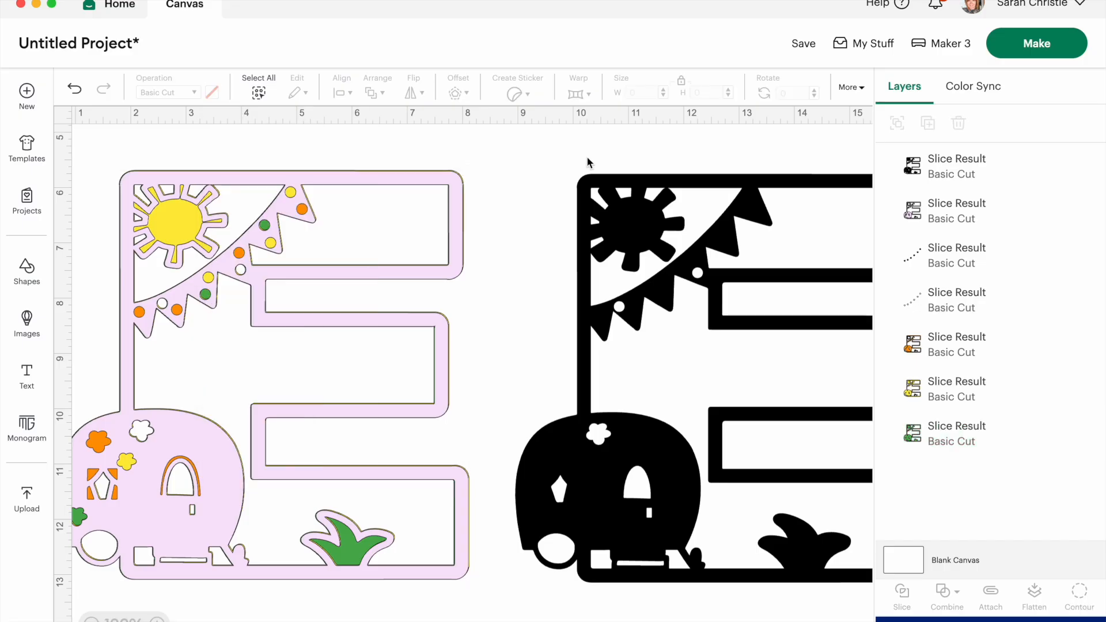
# Step: Hide the contours of the remaining caravan flower, the last two bunting dots and the door handle in the black letter
pyautogui.click(651, 244)
pyautogui.hscroll(3, 638, 127)
pyautogui.scroll(2, 637, 128)
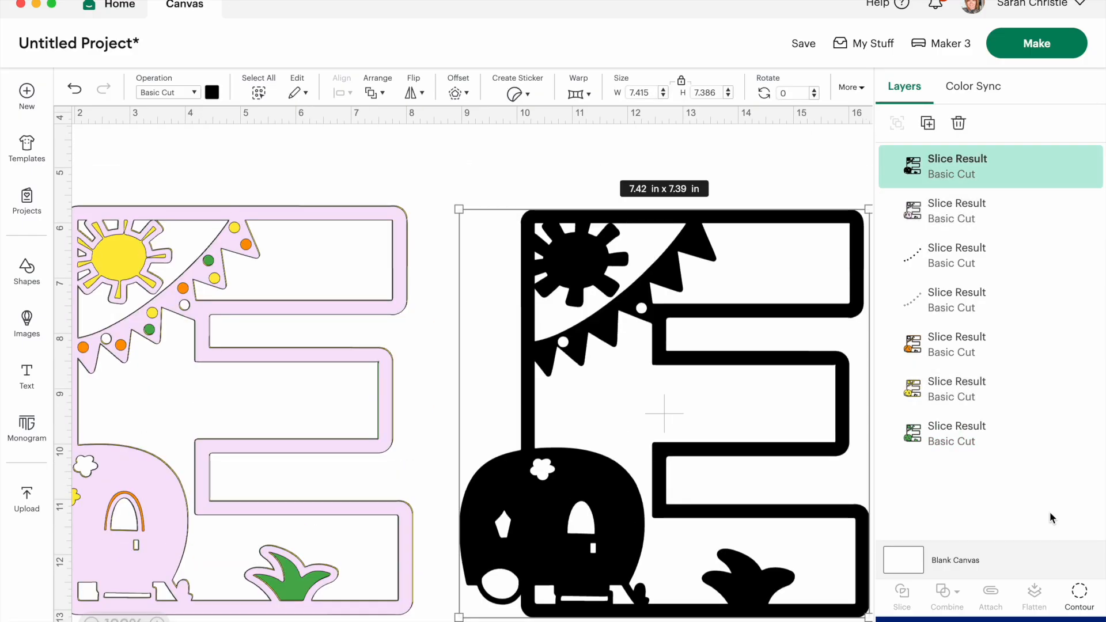
pyautogui.click(1079, 593)
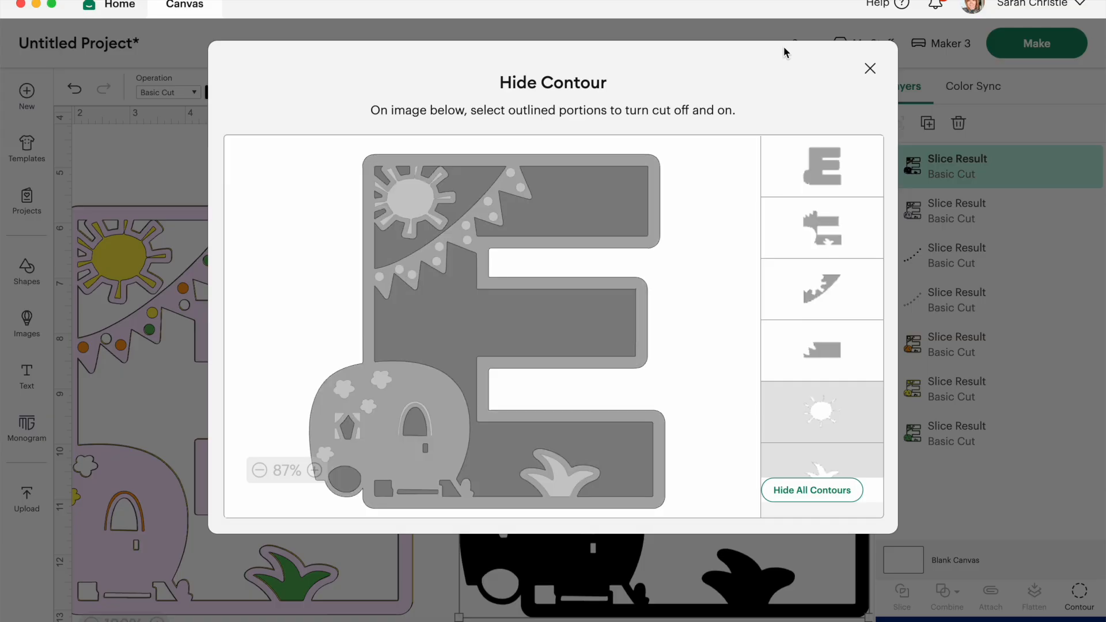
pyautogui.click(870, 69)
# Step: Recolour the black letter purple and stack an aligned duplicate of it at the back of the lilac letter
pyautogui.click(211, 92)
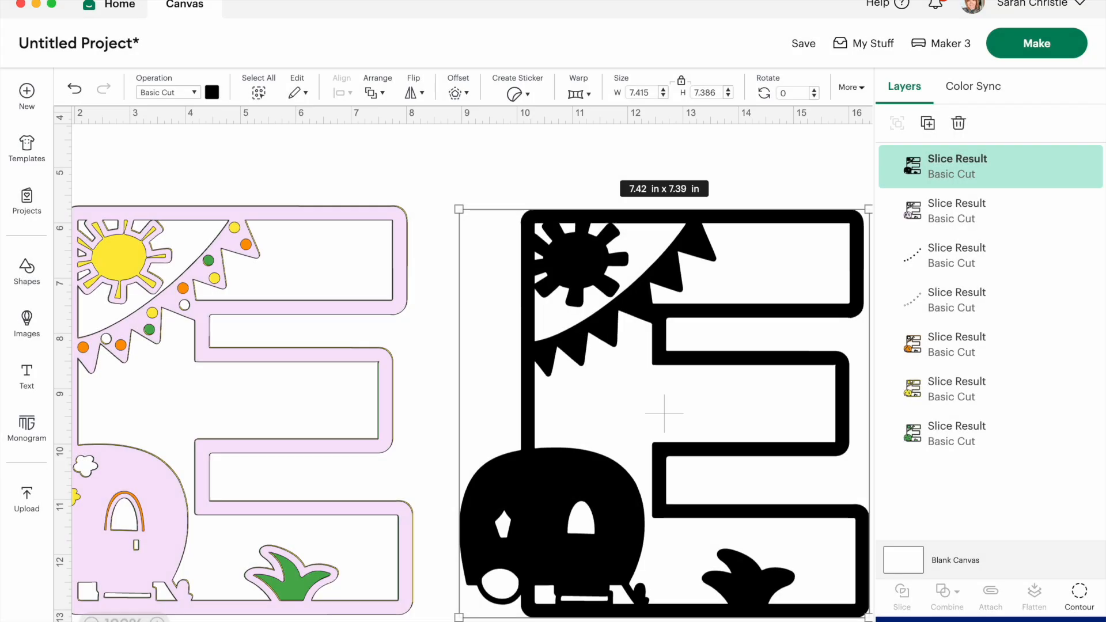
pyautogui.click(248, 203)
pyautogui.click(327, 297)
pyautogui.moveTo(559, 243); pyautogui.dragTo(586, 271)
pyautogui.moveTo(548, 455); pyautogui.dragTo(133, 425)
pyautogui.rightClick(140, 455)
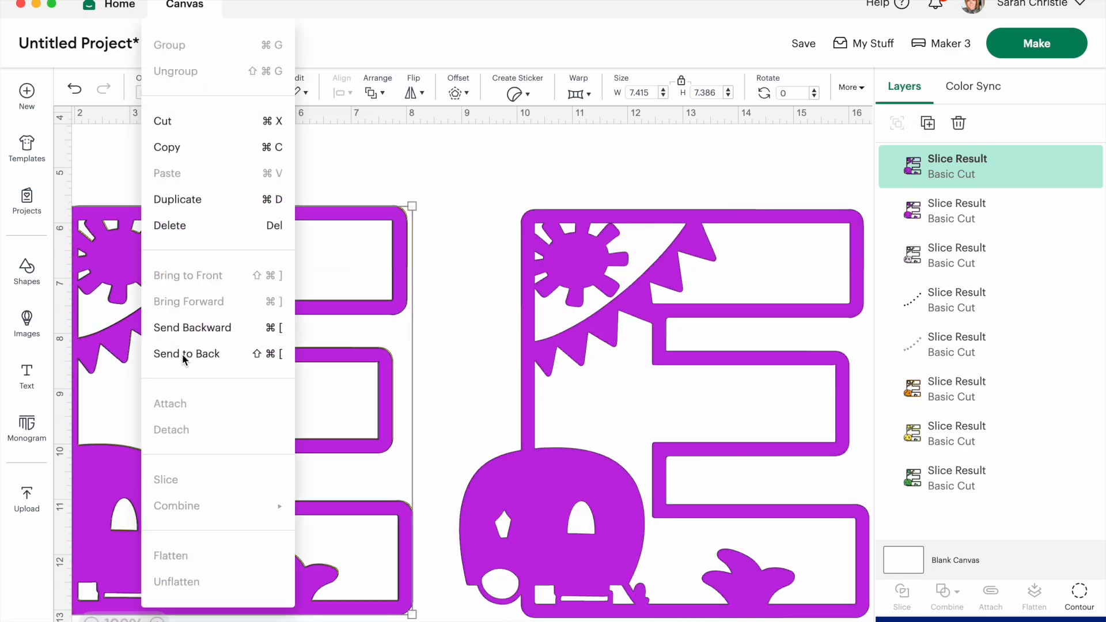
pyautogui.click(173, 353)
# Step: Hide the caravan wheel contour in the purple letter stacked behind the lilac one
pyautogui.hscroll(-3, 431, 240)
pyautogui.hscroll(5, 432, 246)
pyautogui.hscroll(-5, 489, 316)
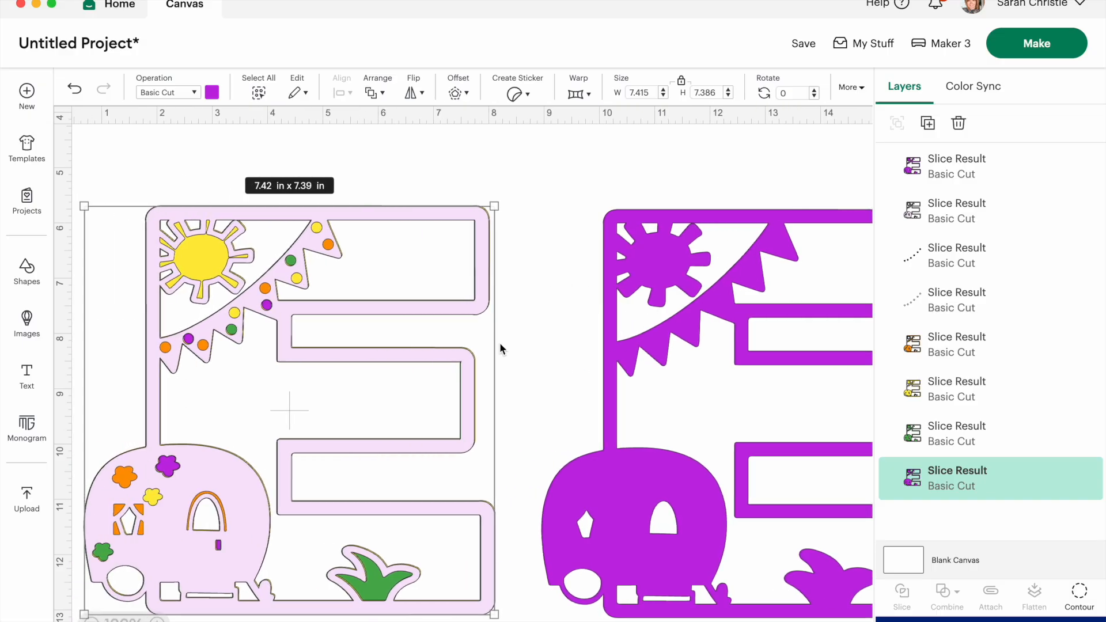
pyautogui.hscroll(4, 499, 342)
pyautogui.hscroll(-4, 499, 342)
pyautogui.hscroll(3, 499, 342)
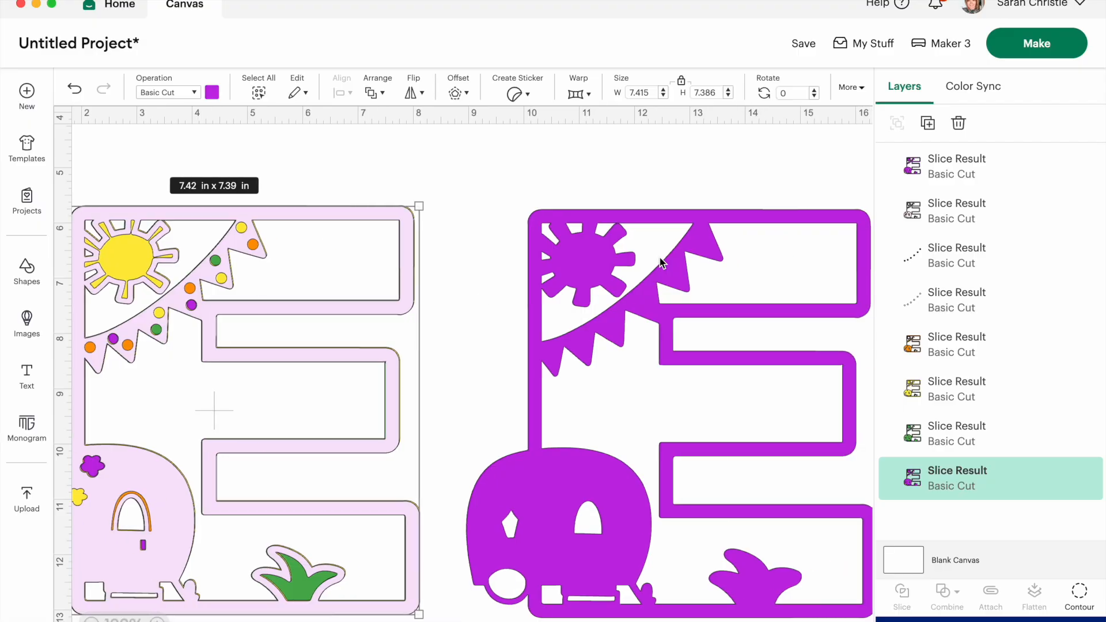
pyautogui.click(1083, 597)
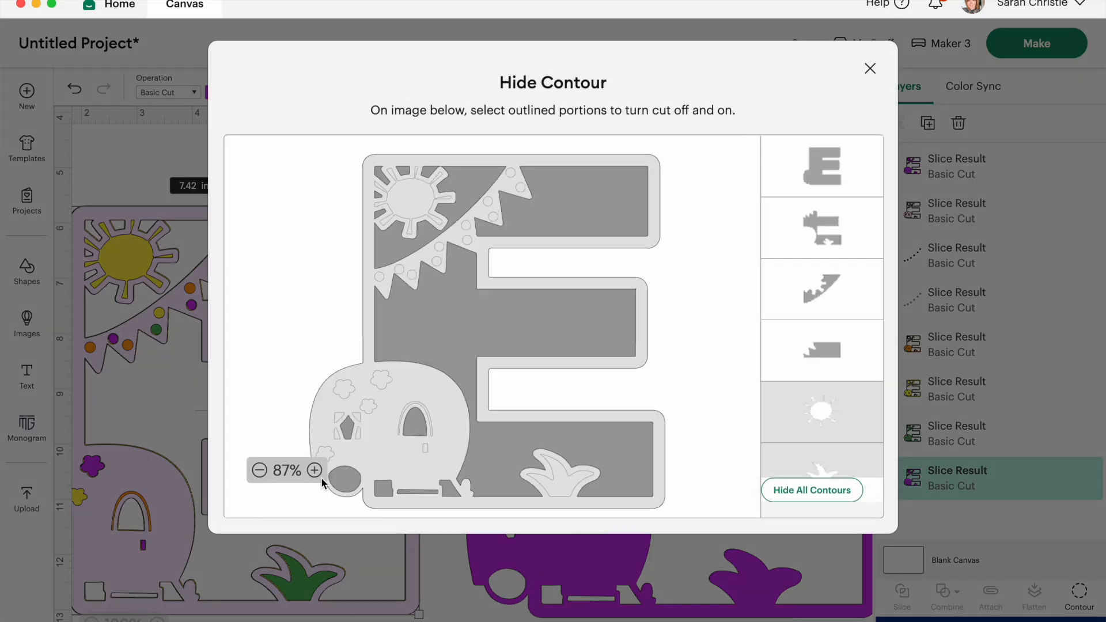
pyautogui.click(870, 69)
# Step: Duplicate the separate purple letter, align the copy over the lilac one, send it to the back and colour it black
pyautogui.click(928, 123)
pyautogui.moveTo(92, 491); pyautogui.dragTo(104, 497)
pyautogui.rightClick(105, 496)
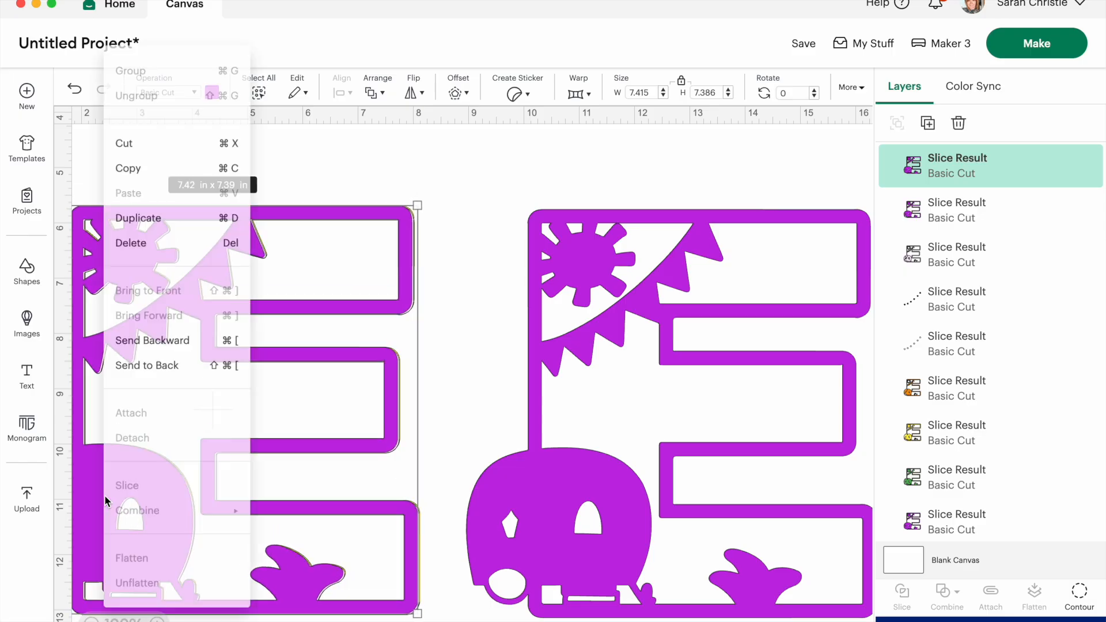
pyautogui.click(132, 355)
pyautogui.click(214, 92)
pyautogui.click(327, 158)
pyautogui.click(526, 182)
# Step: Hide the window, door and wheel contours of the caravan in the separate purple letter
pyautogui.moveTo(648, 283); pyautogui.dragTo(645, 278)
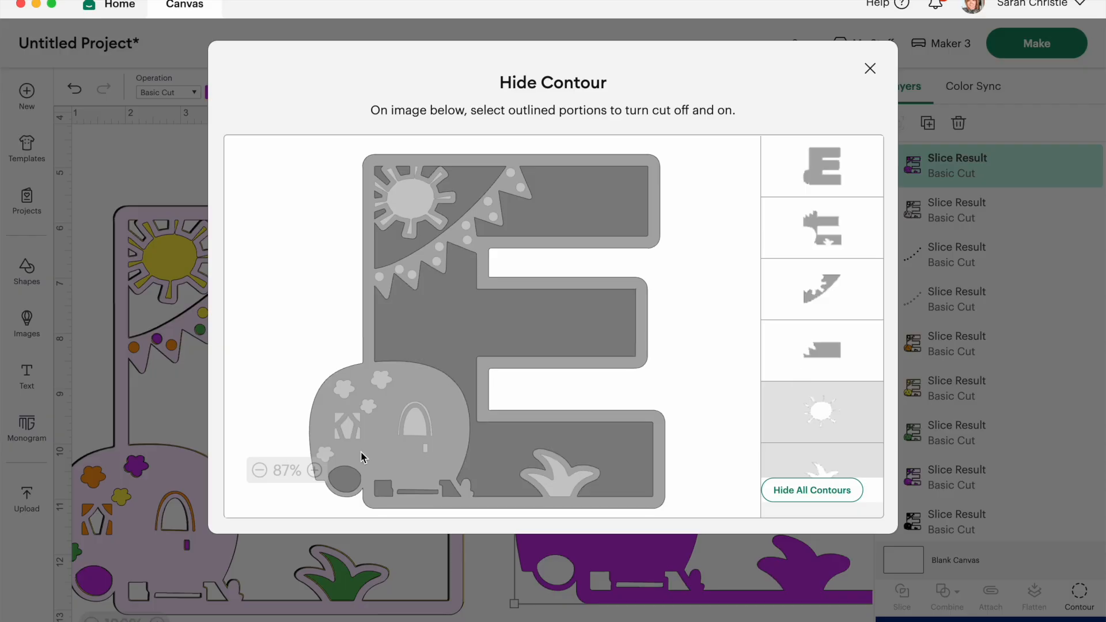
pyautogui.click(345, 477)
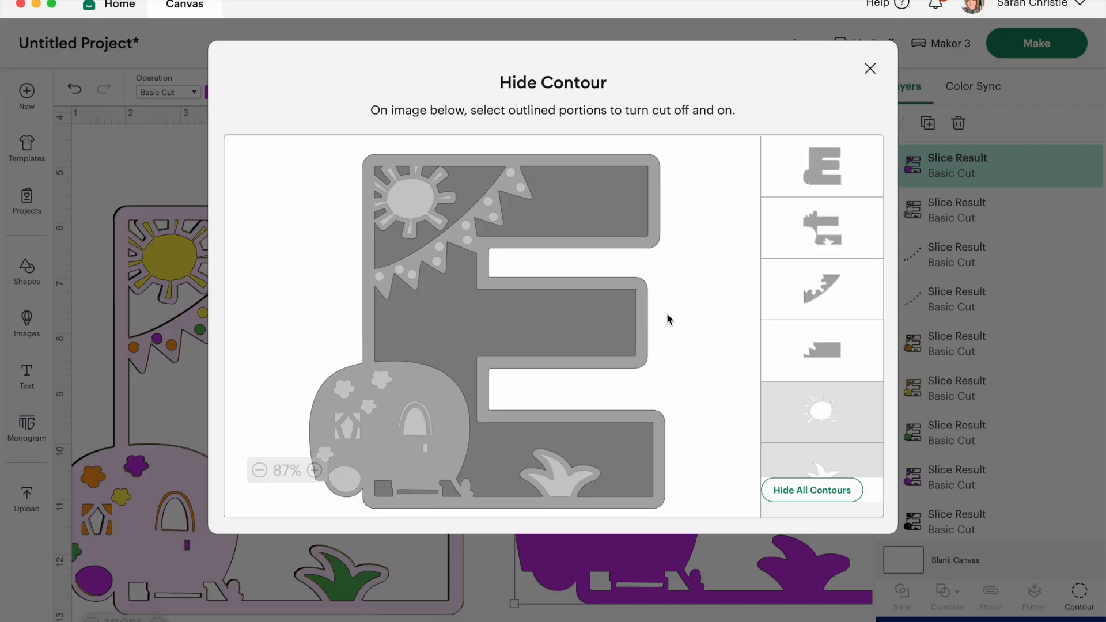
pyautogui.click(870, 68)
# Step: Move the separate purple letter further away from the layered design and recolour it light blue (#90caf8)
pyautogui.scroll(5, 721, 310)
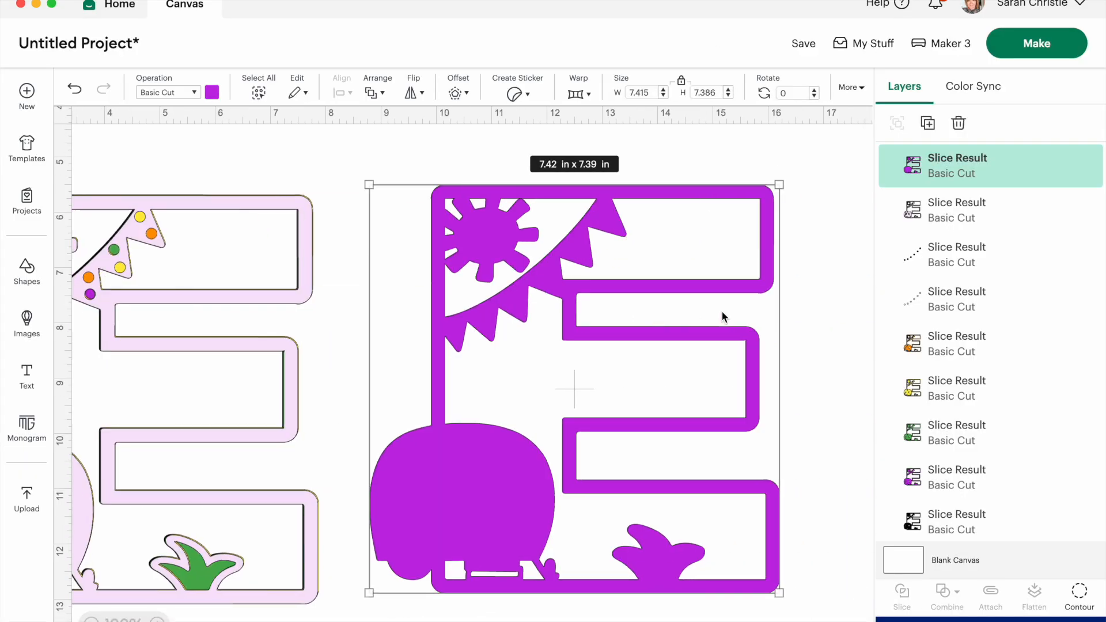
pyautogui.moveTo(648, 327); pyautogui.dragTo(646, 327)
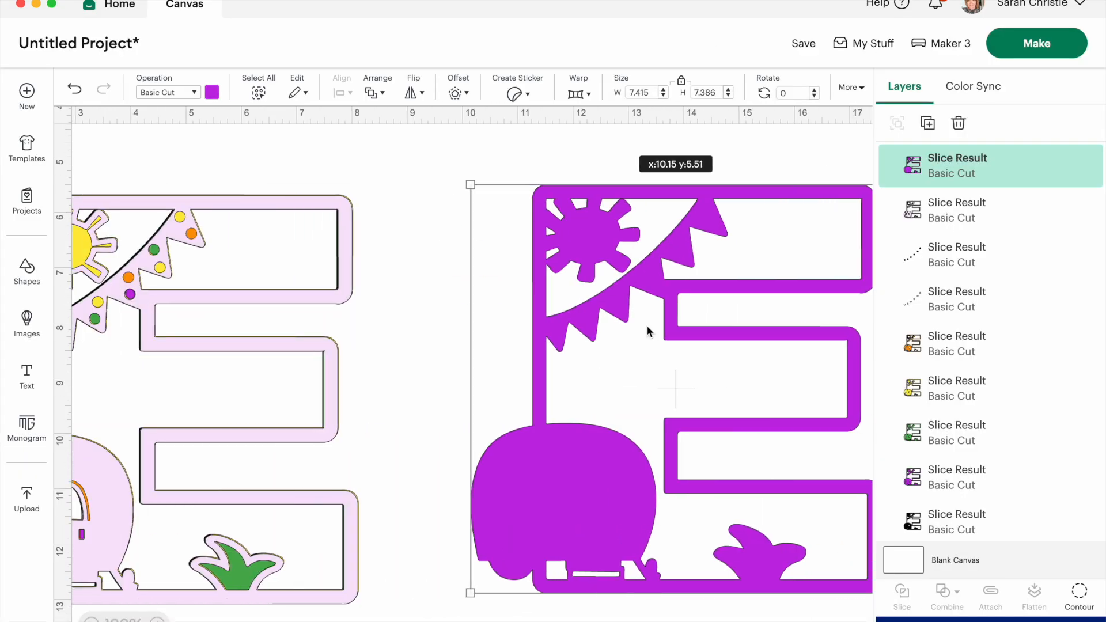
pyautogui.moveTo(646, 327); pyautogui.dragTo(645, 326)
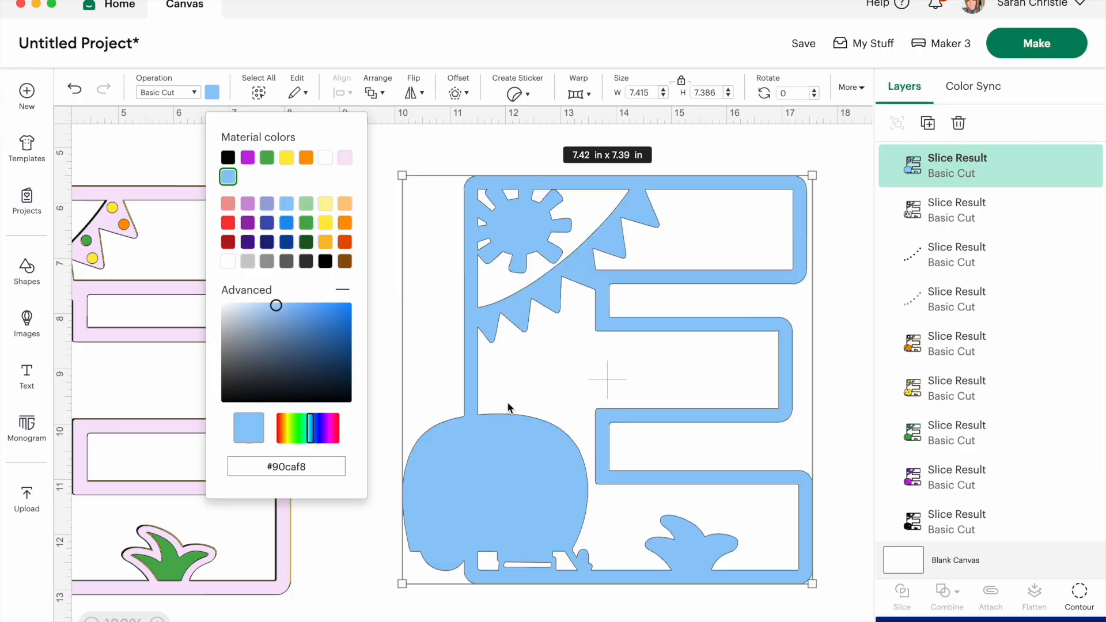
pyautogui.click(508, 375)
pyautogui.click(508, 380)
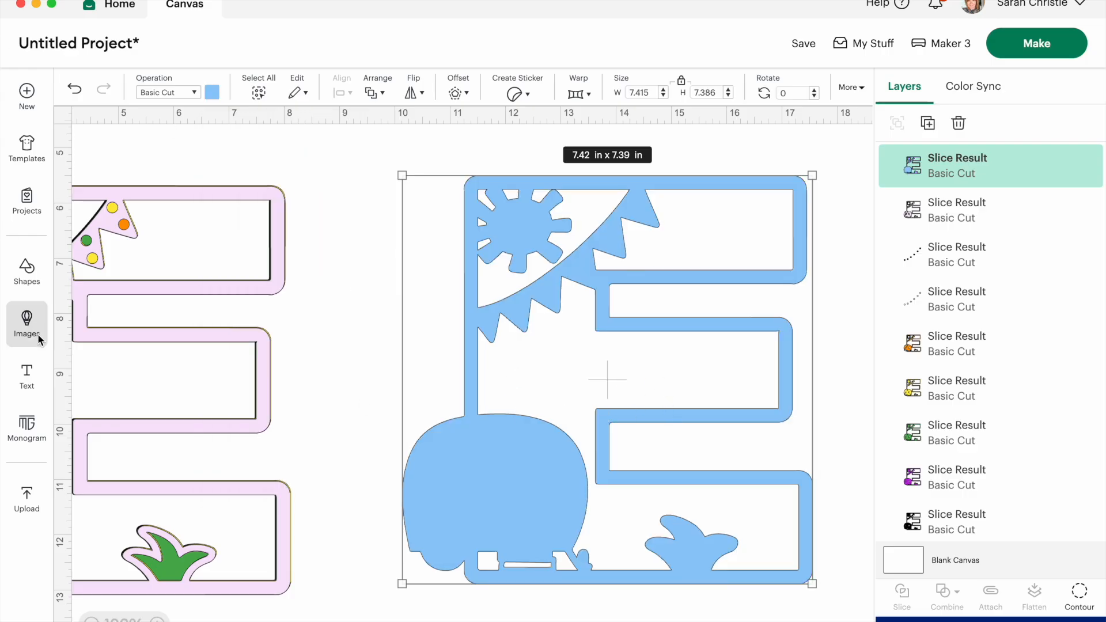
pyautogui.click(25, 275)
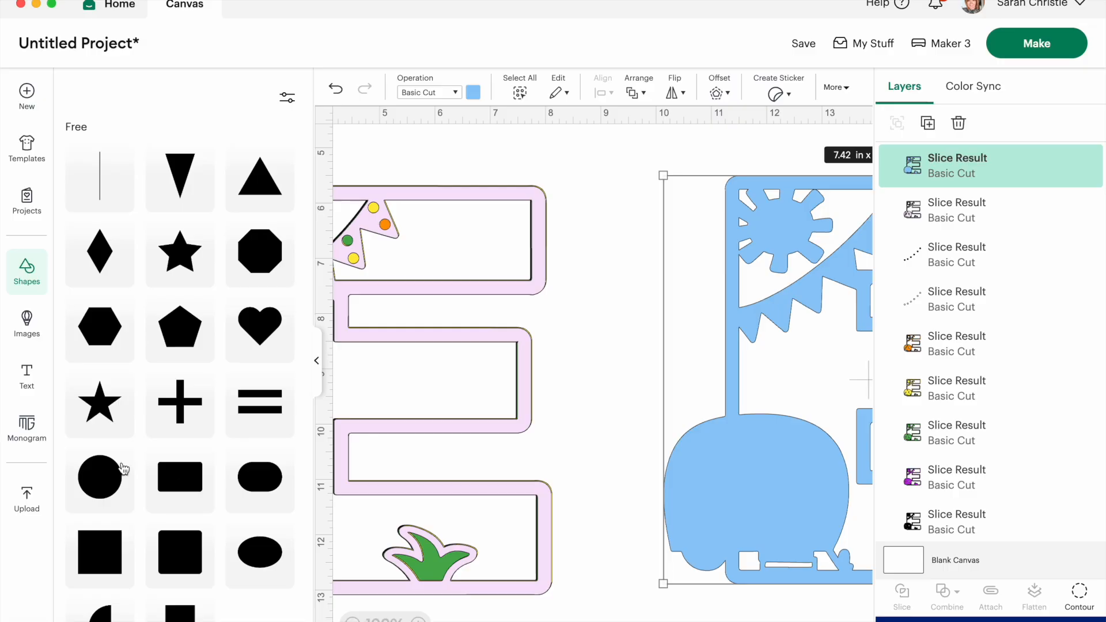
pyautogui.click(316, 360)
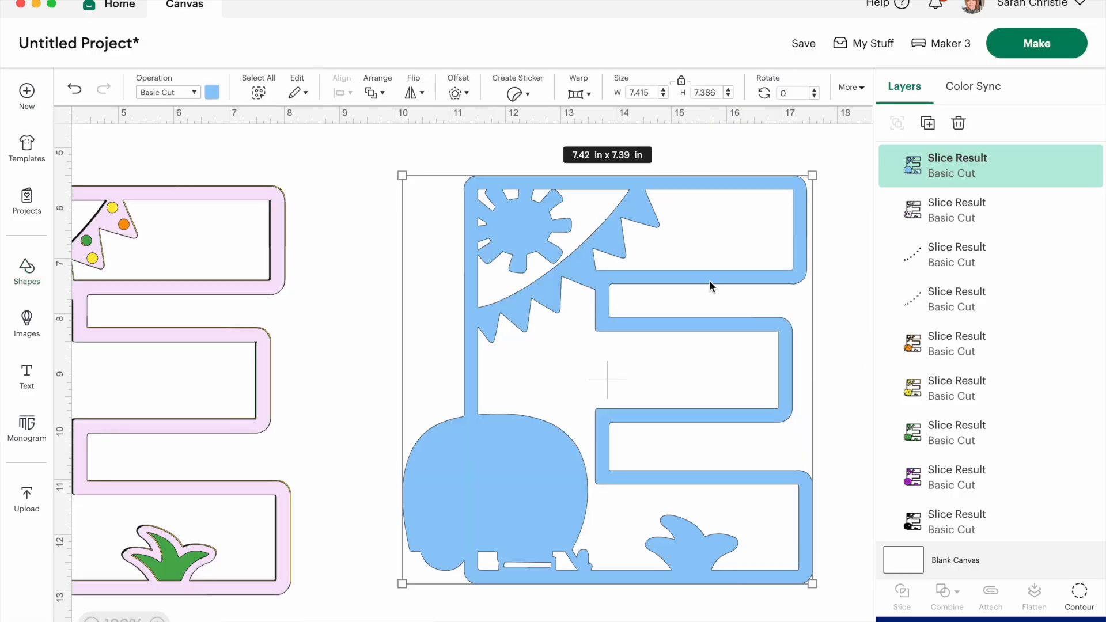
# Step: Duplicate the light blue letter and align the copy with the lilac one at the back of the stack
pyautogui.click(927, 123)
pyautogui.moveTo(530, 520); pyautogui.dragTo(2, 498)
pyautogui.hscroll(-5, 113, 334)
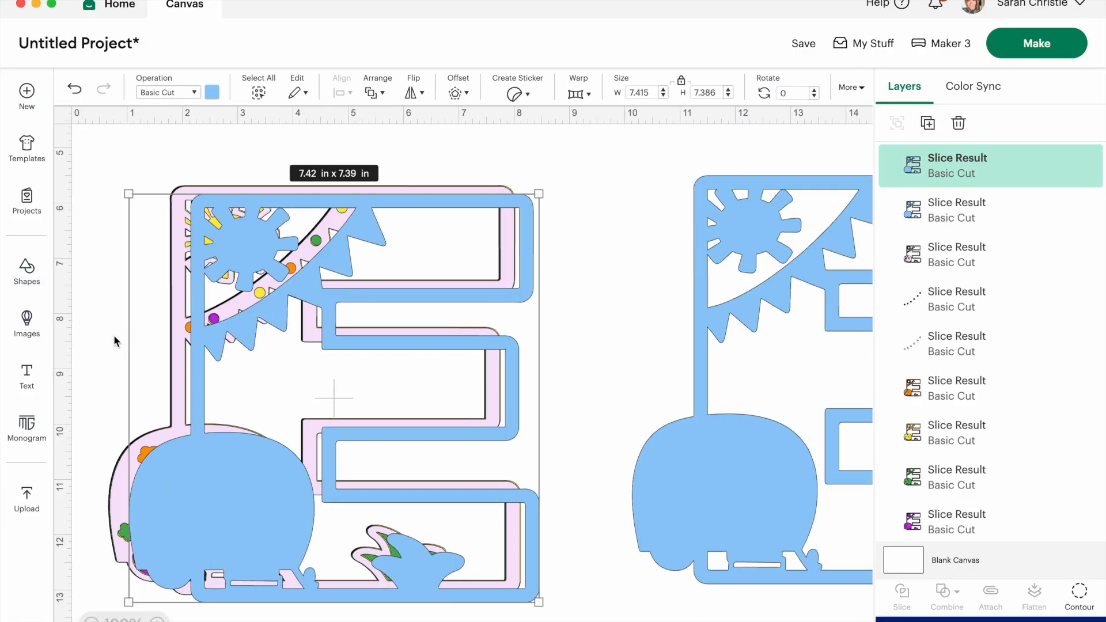
pyautogui.moveTo(113, 334); pyautogui.dragTo(104, 375)
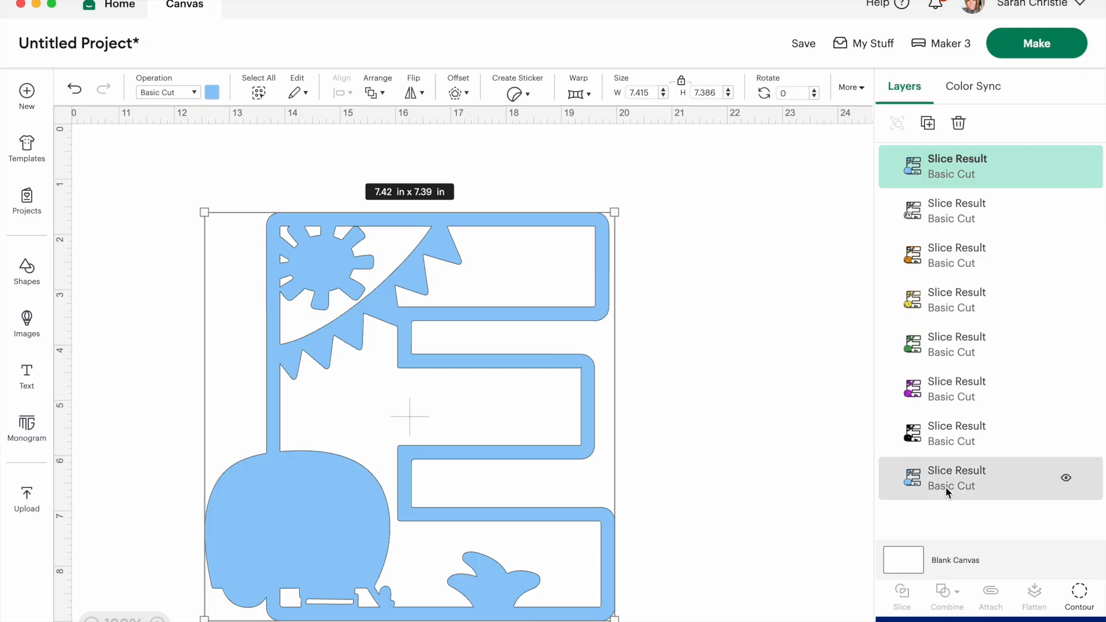
pyautogui.click(948, 488)
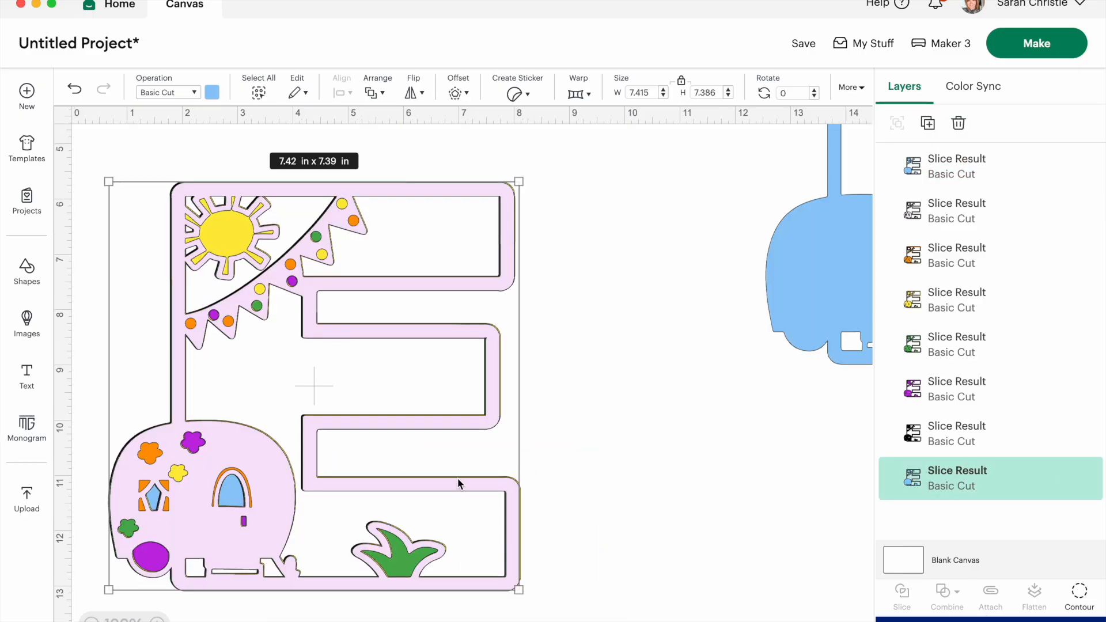
# Step: Hide all contours of the separate light blue letter so it forms one solid silhouette
pyautogui.hscroll(5, 321, 479)
pyautogui.click(649, 303)
pyautogui.click(1078, 594)
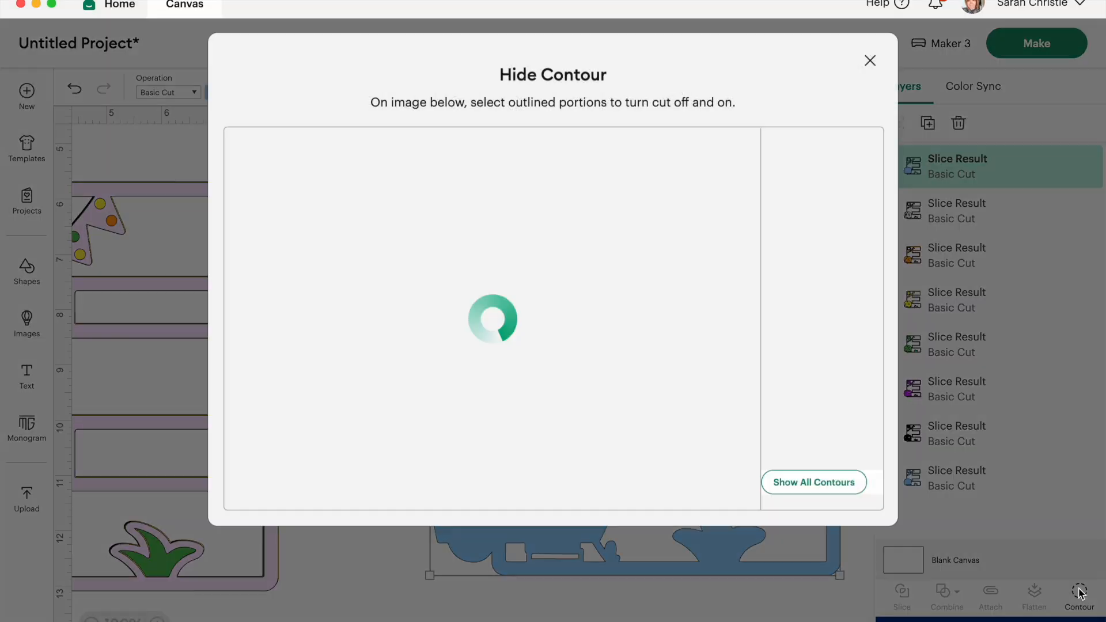
pyautogui.click(869, 69)
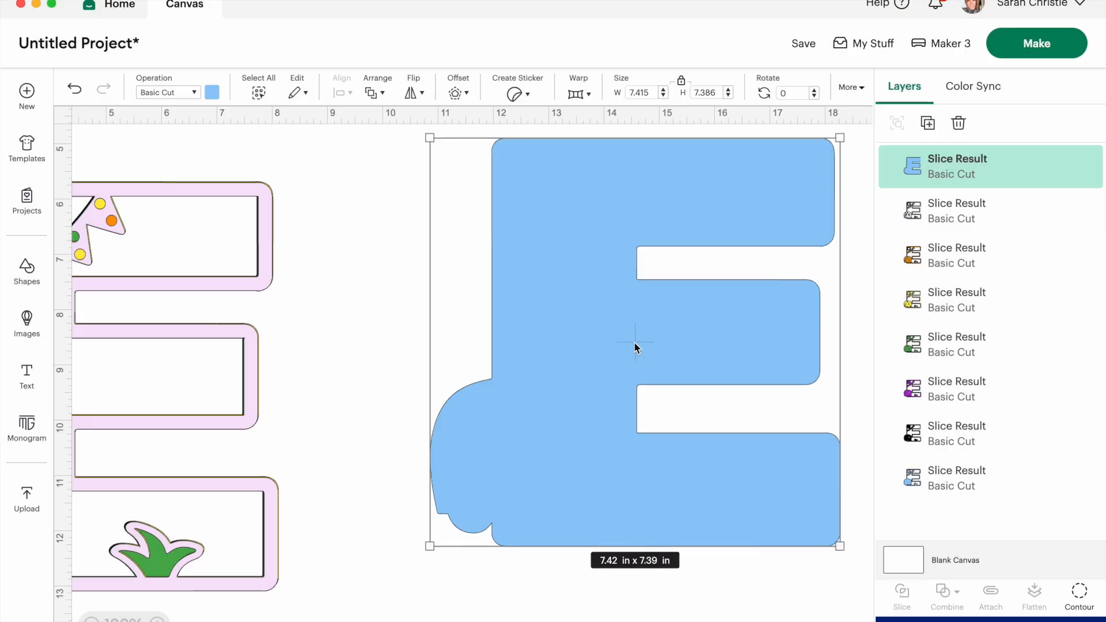
# Step: Insert a circle and a rounded oval shape beside the solid blue letter
pyautogui.click(25, 267)
pyautogui.click(100, 477)
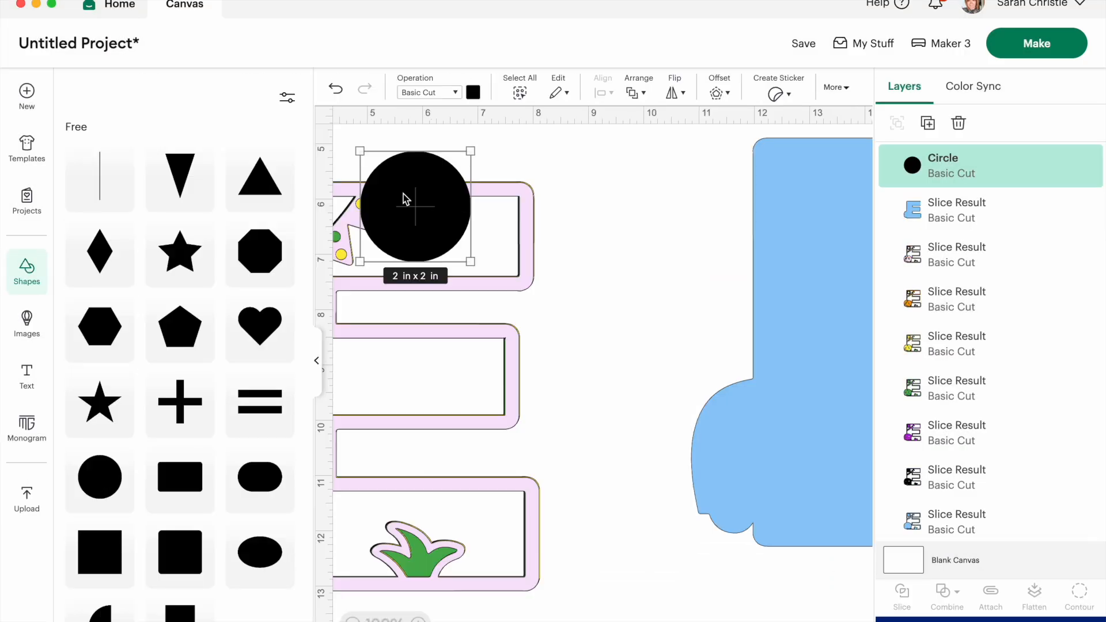
pyautogui.moveTo(405, 199); pyautogui.dragTo(726, 425)
pyautogui.hscroll(5, 725, 425)
pyautogui.click(260, 477)
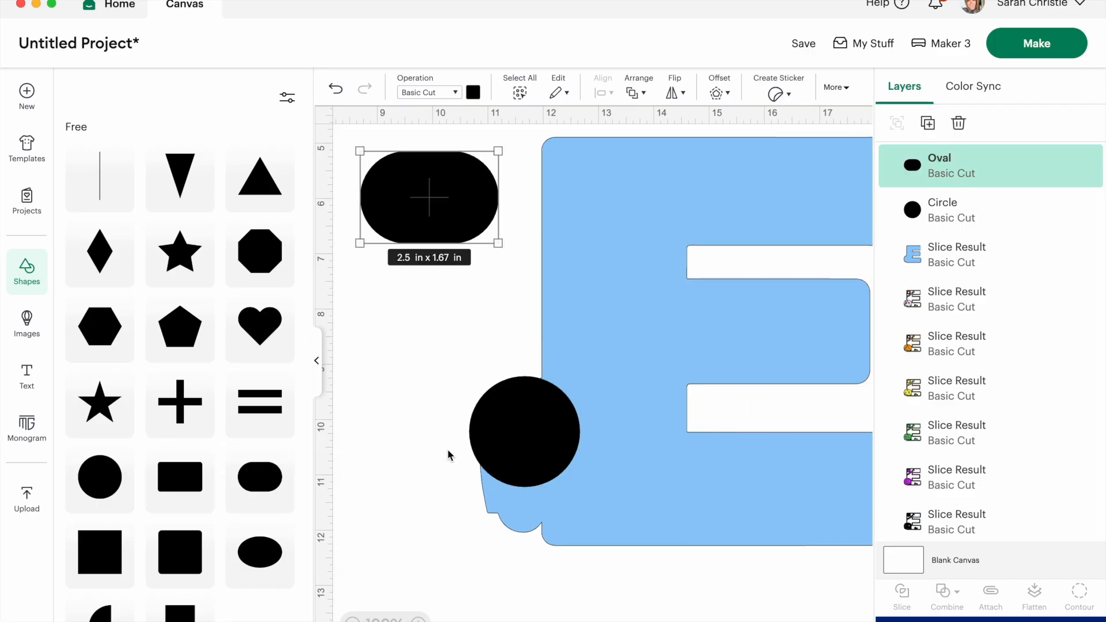
pyautogui.click(316, 360)
# Step: Enlarge the circle and place it over the caravan part of the solid blue letter
pyautogui.moveTo(245, 424); pyautogui.dragTo(246, 377)
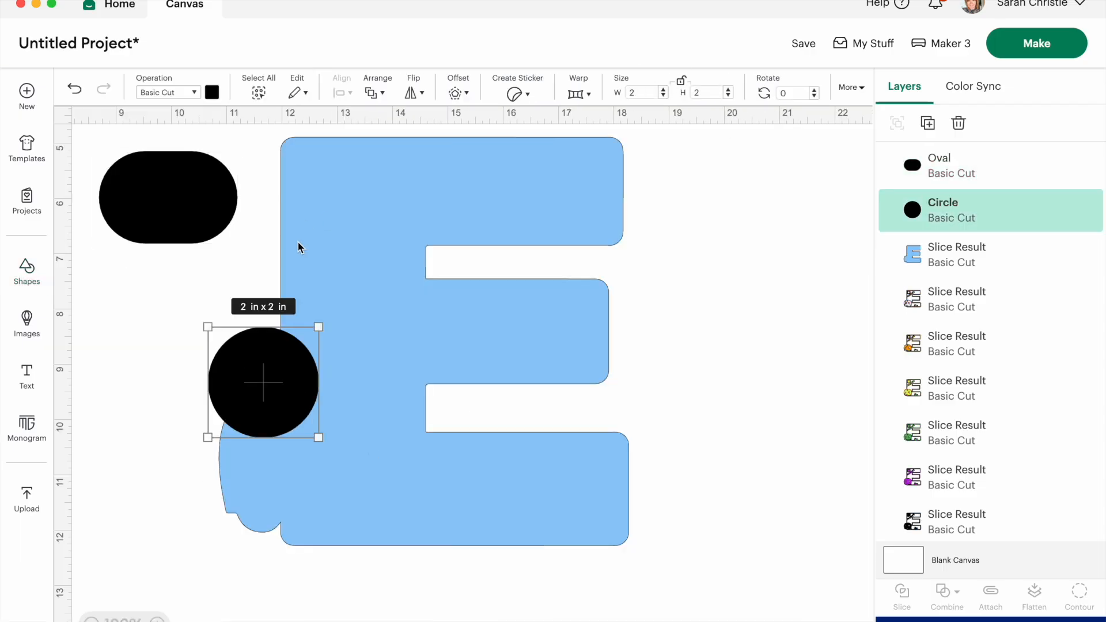
pyautogui.click(209, 235)
pyautogui.click(270, 397)
pyautogui.moveTo(319, 432); pyautogui.dragTo(417, 580)
pyautogui.moveTo(284, 434); pyautogui.dragTo(266, 414)
pyautogui.moveTo(416, 574); pyautogui.dragTo(442, 563)
# Step: Enlarge the oval to about 4.22 × 4.72 in, overlap it with the large circle and try rotating it
pyautogui.moveTo(158, 187); pyautogui.dragTo(388, 351)
pyautogui.moveTo(477, 413); pyautogui.dragTo(563, 573)
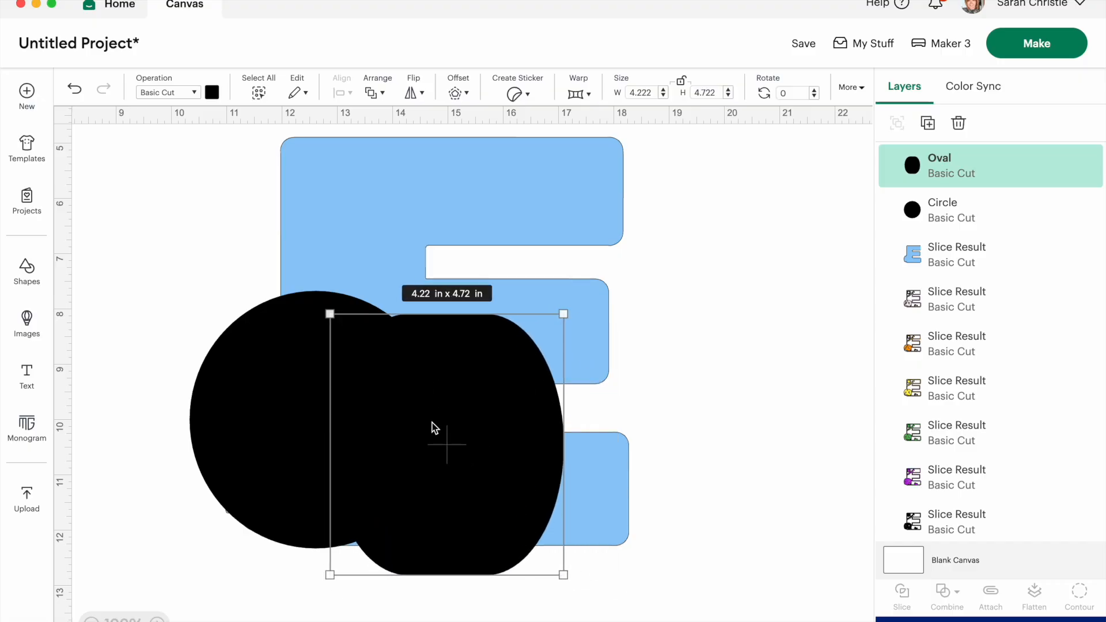
pyautogui.moveTo(380, 385); pyautogui.dragTo(341, 394)
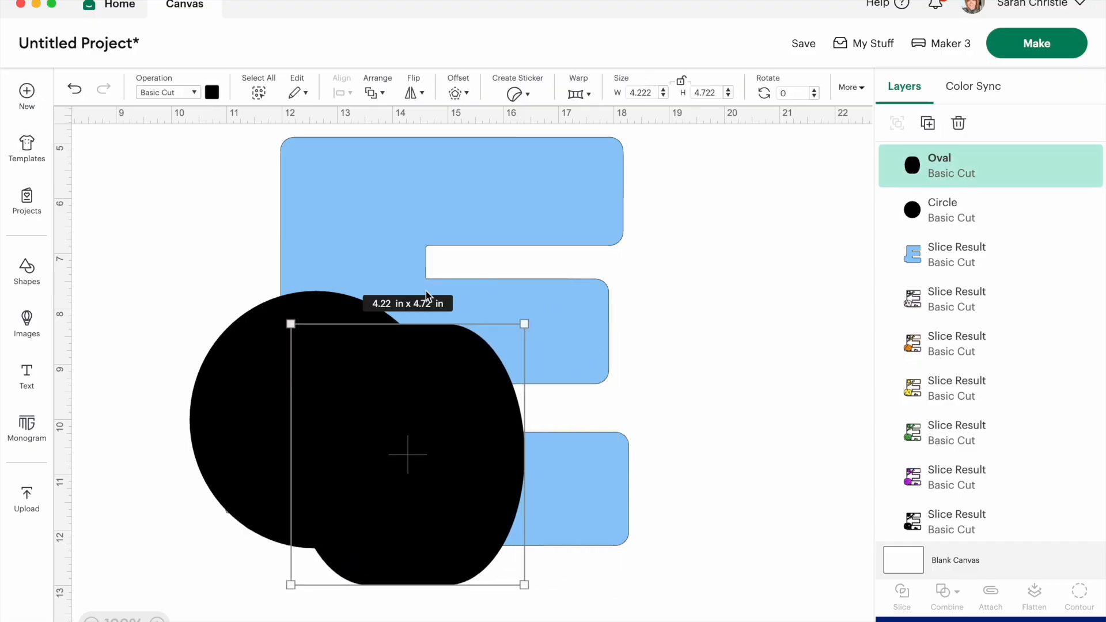
pyautogui.moveTo(814, 90); pyautogui.dragTo(815, 91)
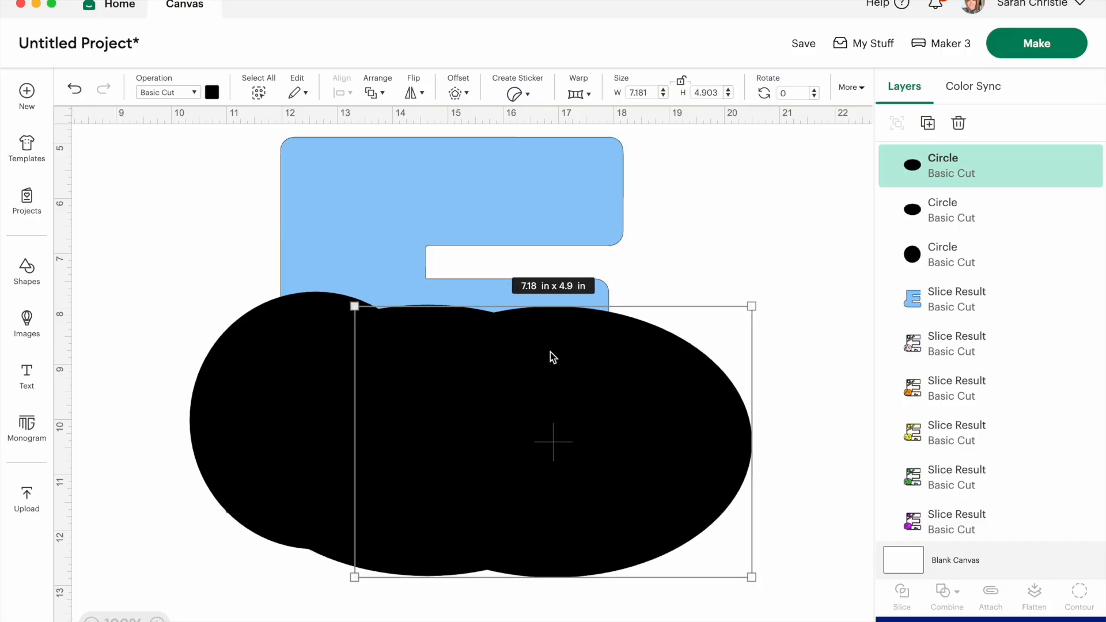
# Step: Duplicate the solid blue letter and move both copies clear of the overlapping black circles
pyautogui.click(454, 144)
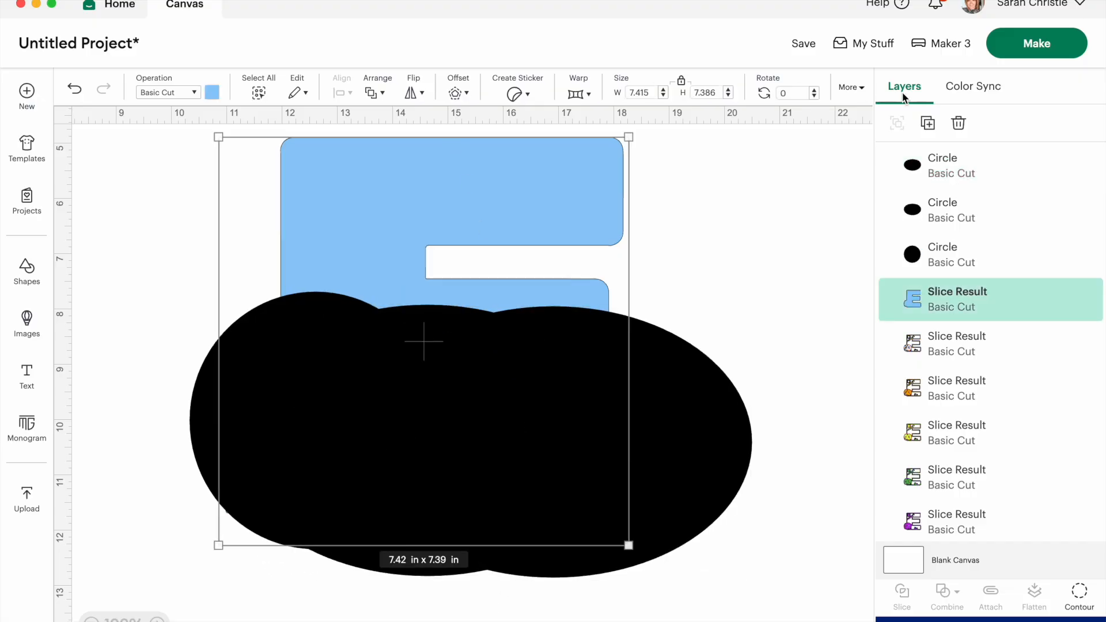
pyautogui.click(928, 123)
pyautogui.moveTo(430, 207); pyautogui.dragTo(980, 197)
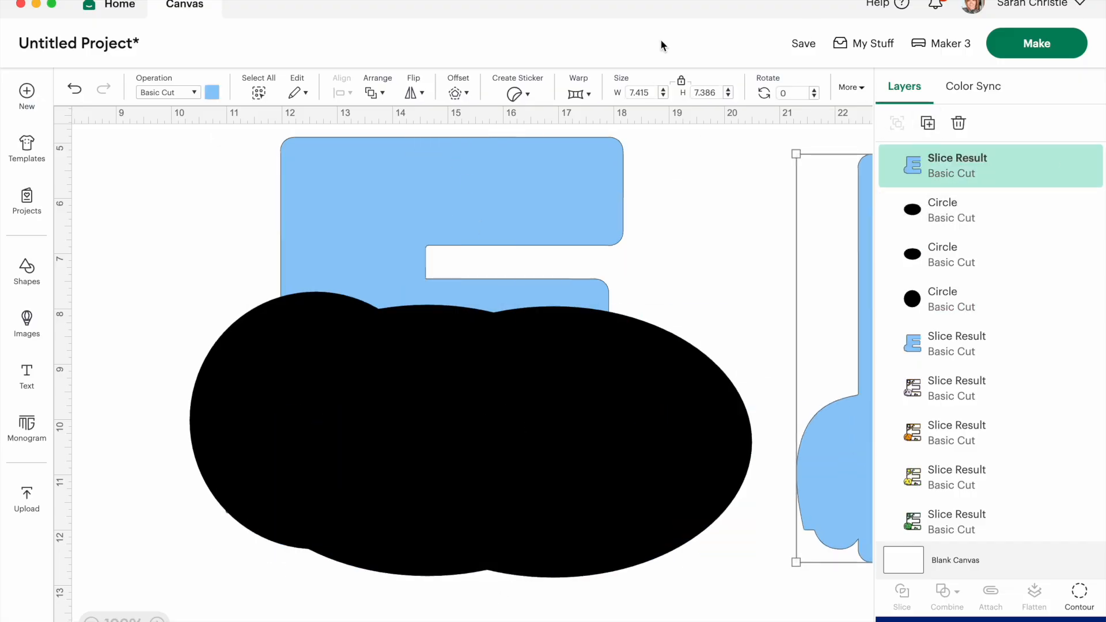
pyautogui.moveTo(353, 197); pyautogui.dragTo(842, 245)
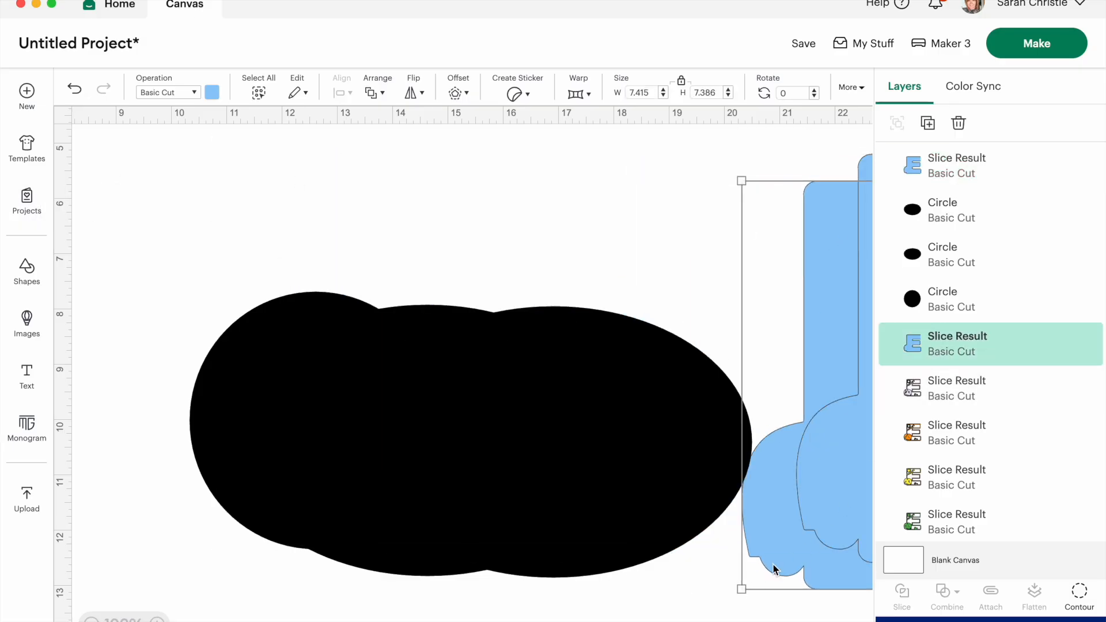
# Step: Move the blue letter copy clear of the overlapping black circles and weld the three circles into one shape
pyautogui.moveTo(771, 569); pyautogui.dragTo(904, 569)
pyautogui.moveTo(196, 212); pyautogui.dragTo(743, 525)
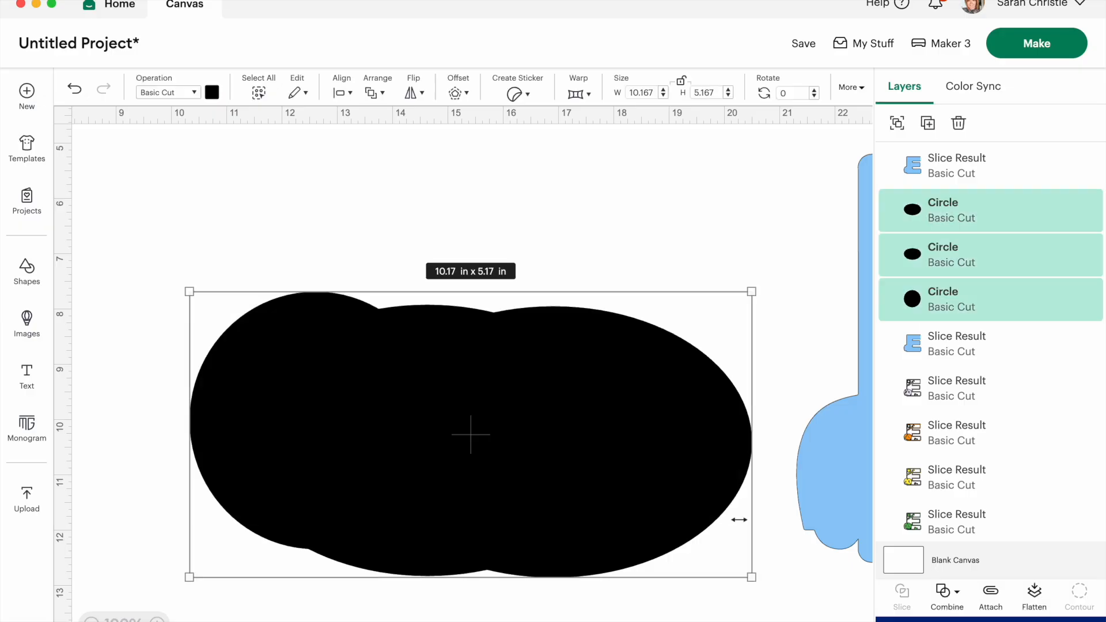
pyautogui.click(960, 595)
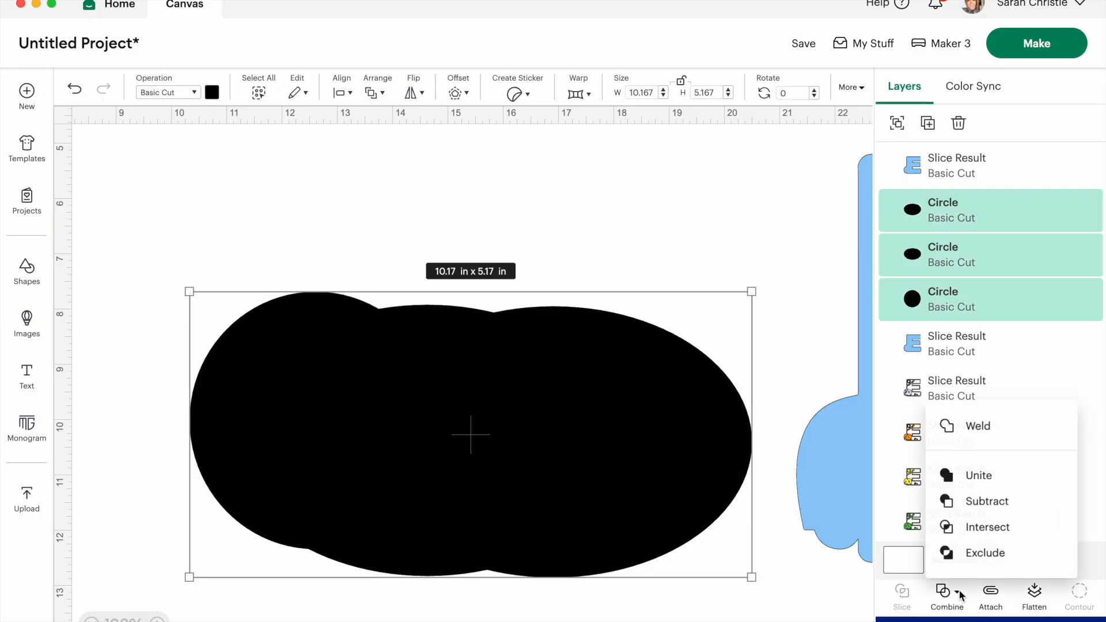
pyautogui.click(972, 424)
# Step: Position a solid blue letter behind the welded black shape so its upper part sticks out, and slice the two
pyautogui.moveTo(820, 493); pyautogui.dragTo(271, 493)
pyautogui.click(160, 205)
pyautogui.moveTo(158, 165); pyautogui.dragTo(607, 473)
pyautogui.click(901, 592)
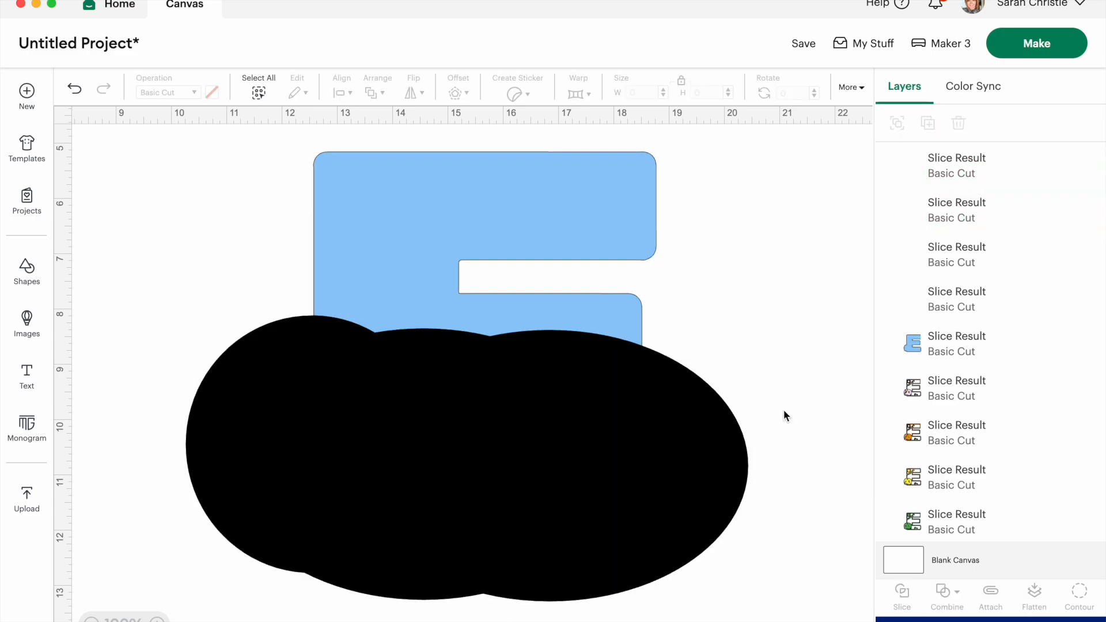
# Step: Separate the slice results and delete the leftover pieces, keeping the black lower part of the letter and the full blue letter
pyautogui.moveTo(493, 392); pyautogui.dragTo(872, 409)
pyautogui.moveTo(413, 401); pyautogui.dragTo(221, 465)
pyautogui.click(428, 361)
pyautogui.press('Delete')
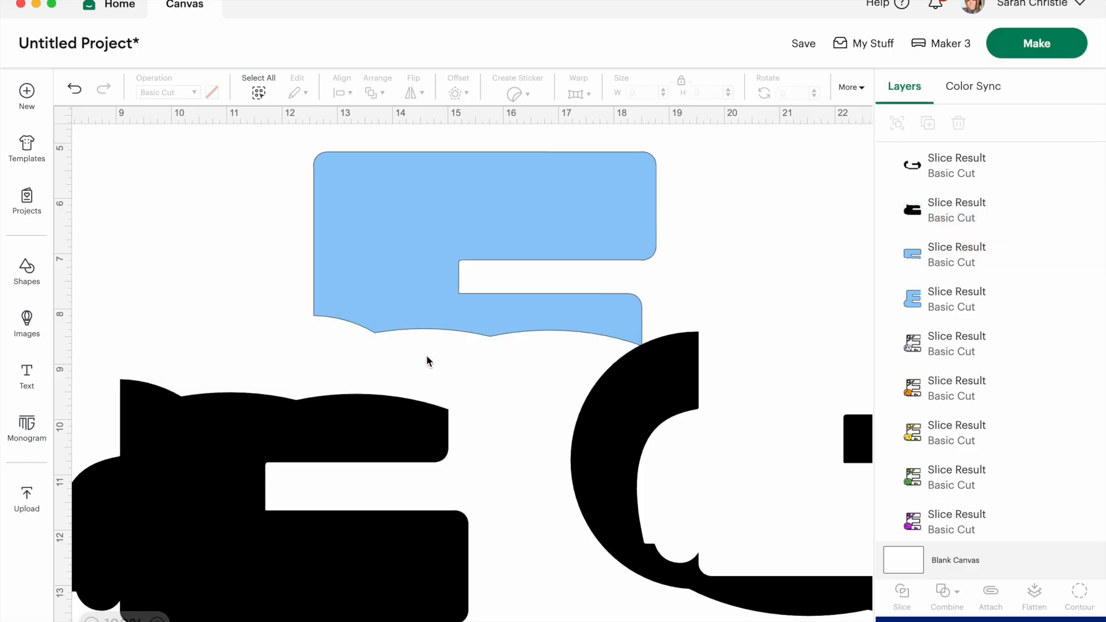
pyautogui.click(430, 298)
pyautogui.press('Delete')
pyautogui.click(605, 431)
pyautogui.press('Delete')
pyautogui.press('super+z')
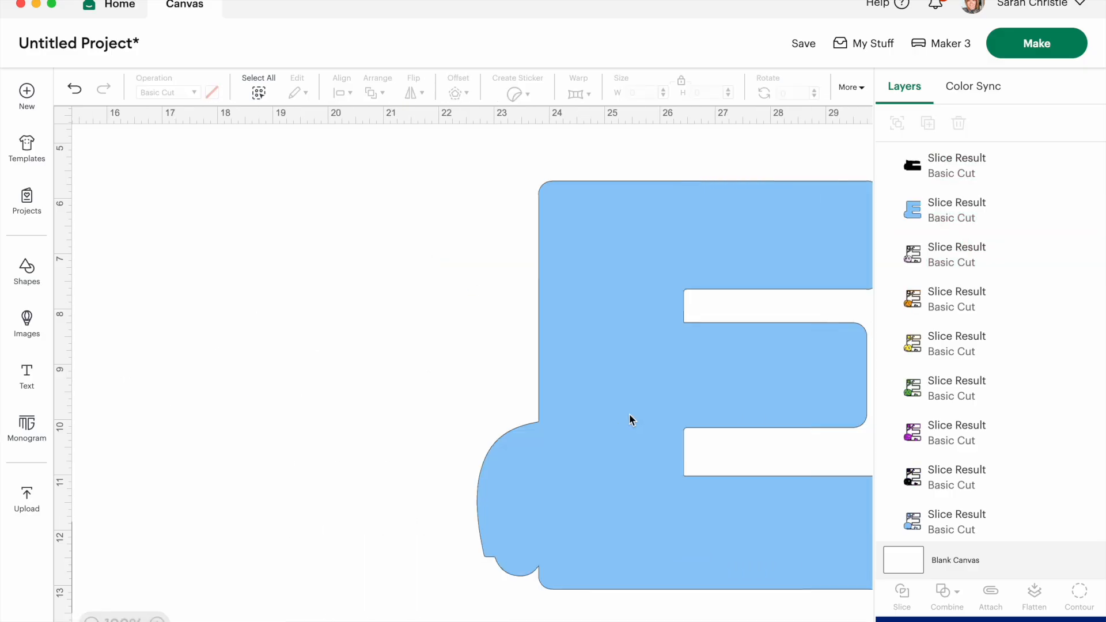
# Step: Line up the black hill-shaped slice piece over the lower part of the layered caravan letter
pyautogui.moveTo(615, 425); pyautogui.dragTo(197, 350)
pyautogui.hscroll(-5, 496, 444)
pyautogui.moveTo(630, 528); pyautogui.dragTo(180, 505)
# Step: Recolour the hill piece light green and place it beneath all the layers of the caravan letter
pyautogui.click(212, 92)
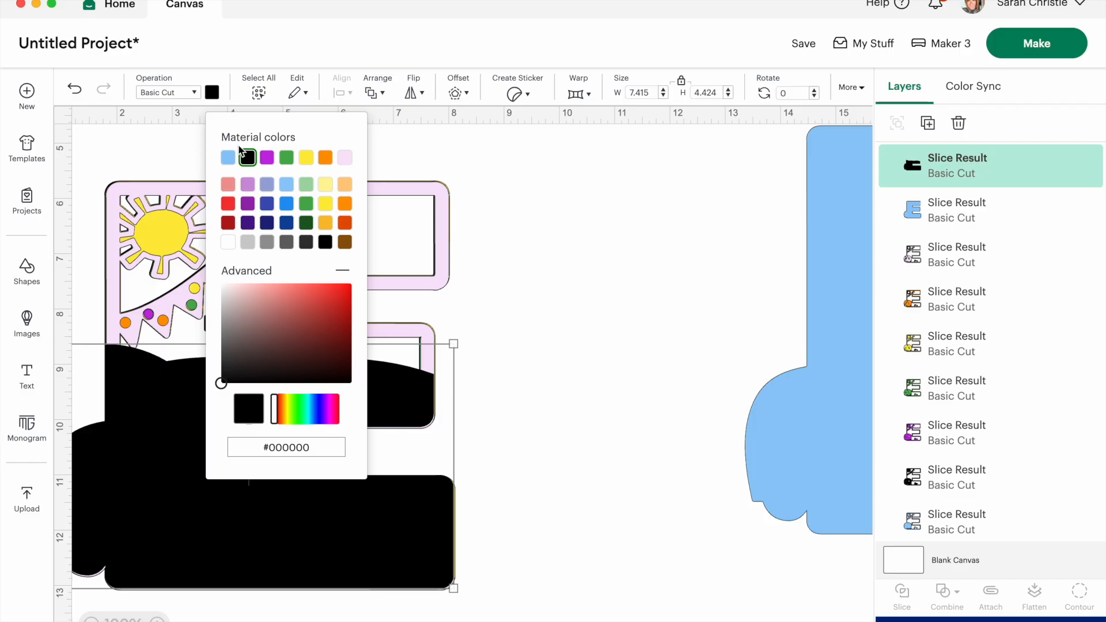
pyautogui.click(305, 185)
pyautogui.moveTo(966, 162); pyautogui.dragTo(933, 432)
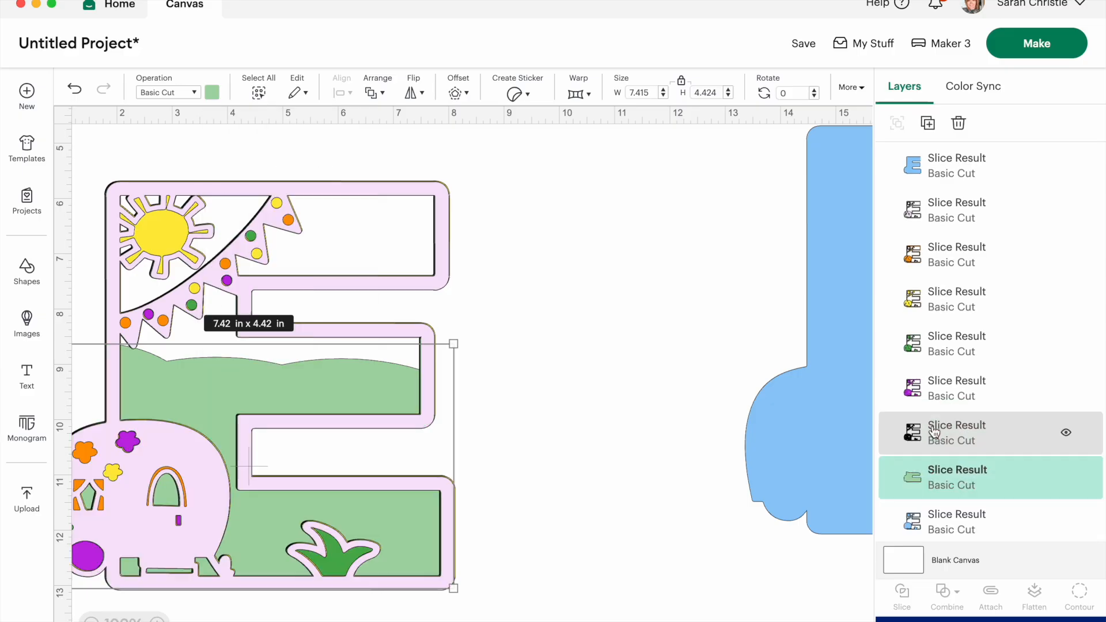
pyautogui.moveTo(933, 476); pyautogui.dragTo(927, 523)
# Step: Align the solid blue letter with the layered caravan letter and send it to the back as the sky
pyautogui.click(803, 405)
pyautogui.hscroll(-3, 803, 405)
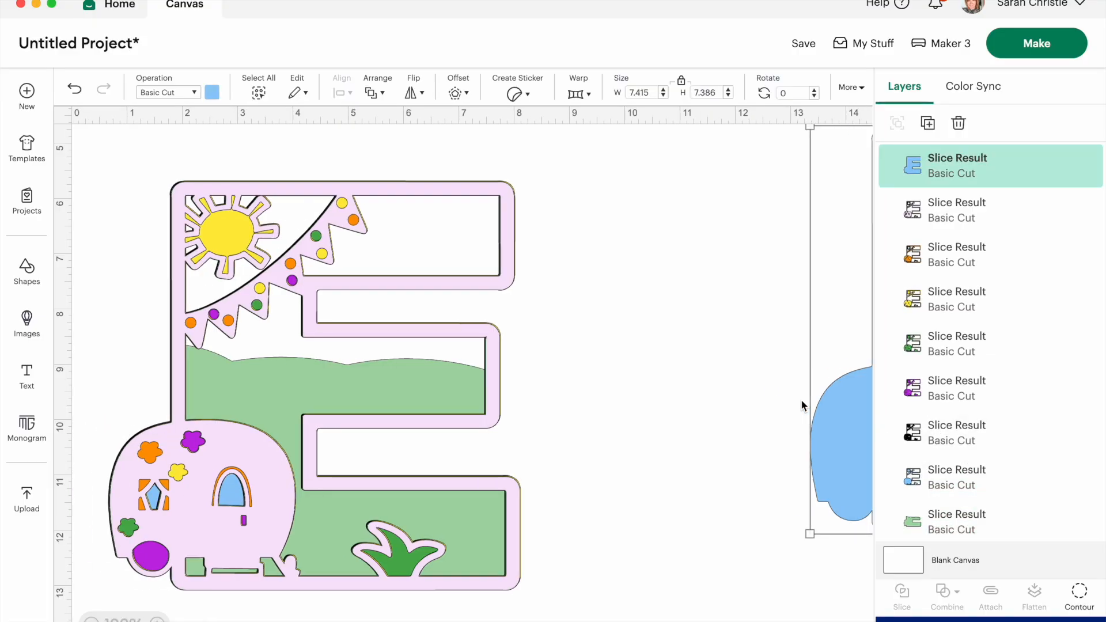
pyautogui.moveTo(833, 430); pyautogui.dragTo(175, 485)
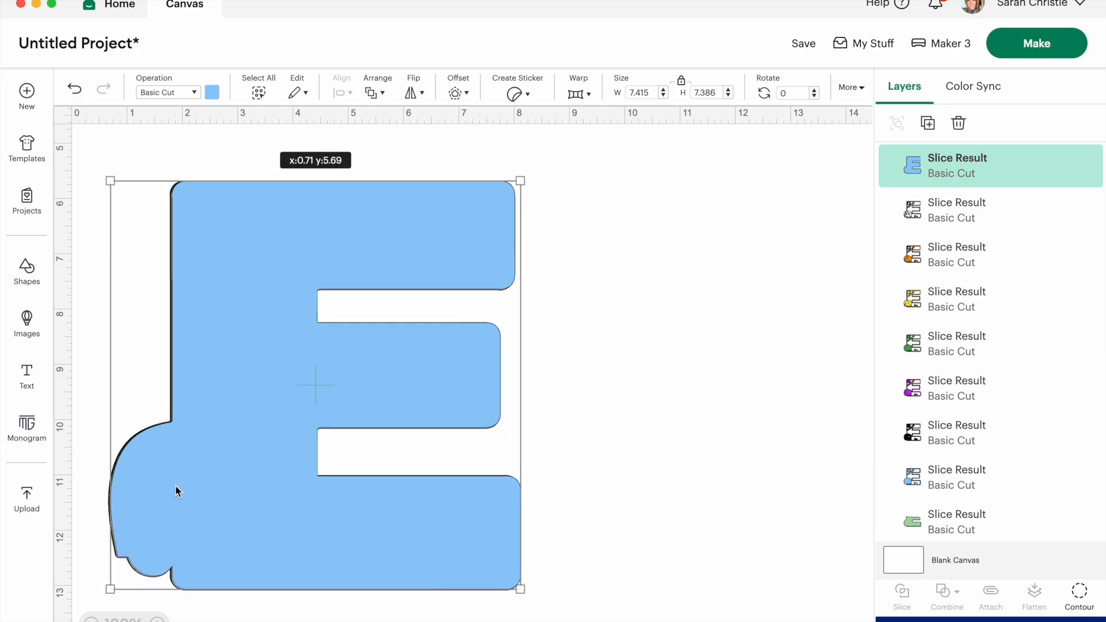
pyautogui.rightClick(175, 484)
pyautogui.click(213, 352)
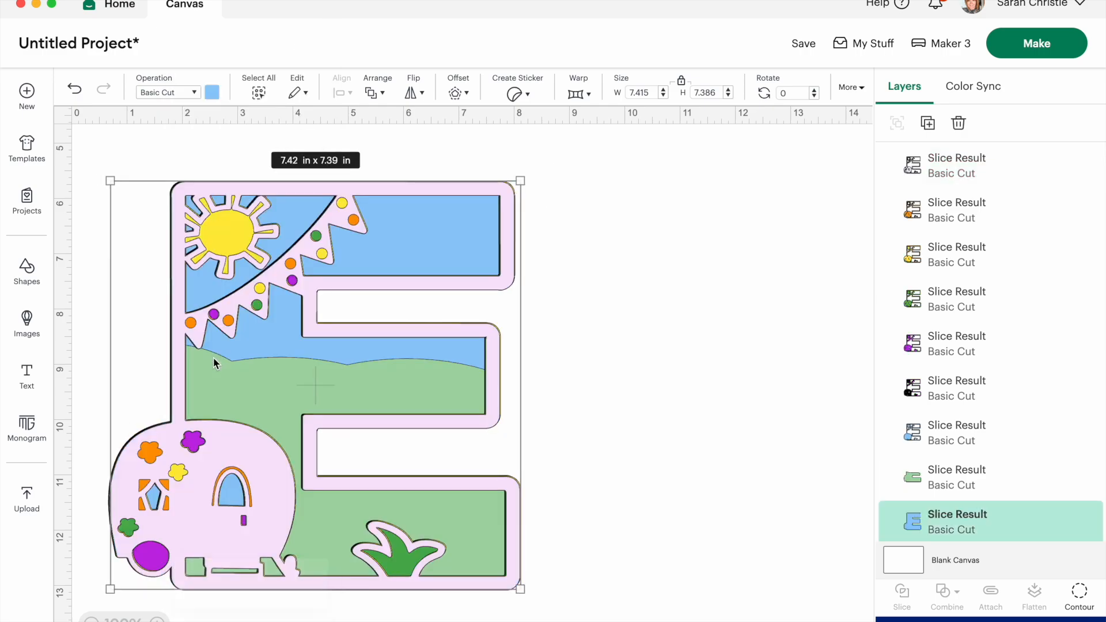
pyautogui.click(614, 501)
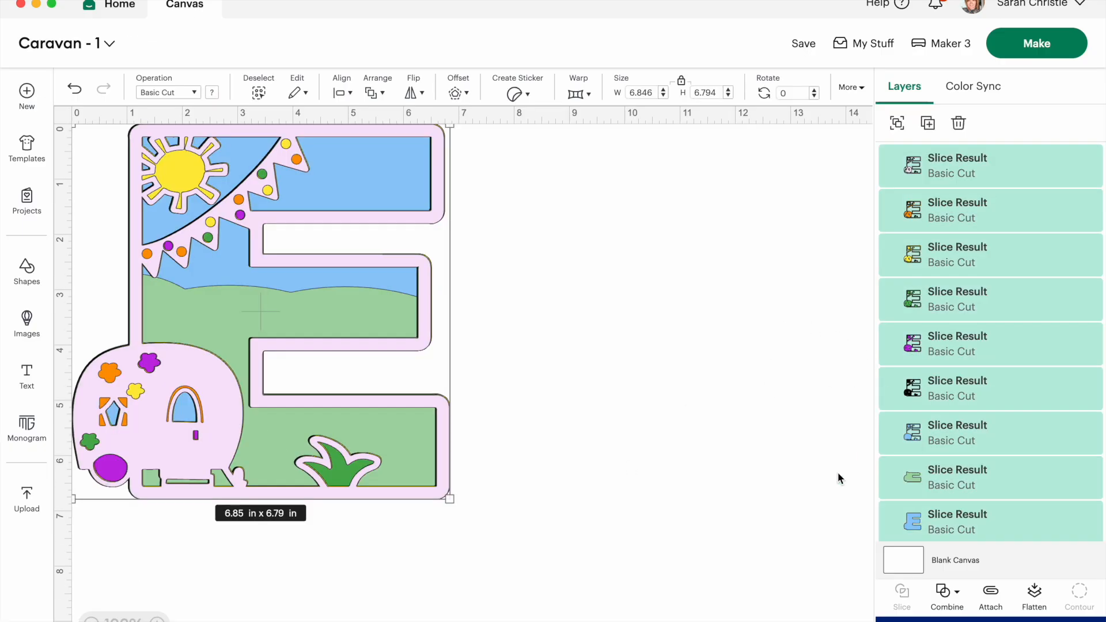
# Step: Enlarge the whole design to about 7.39 × 7.33 in and prepare it for cutting with all materials loaded on a mat
pyautogui.moveTo(456, 500); pyautogui.dragTo(482, 522)
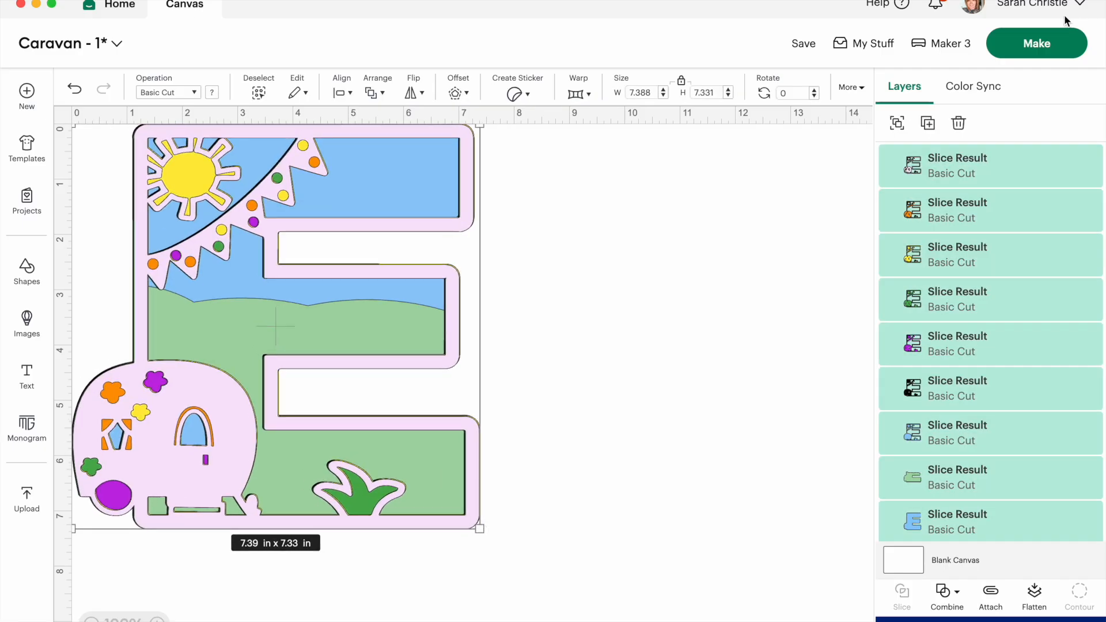
pyautogui.click(1014, 36)
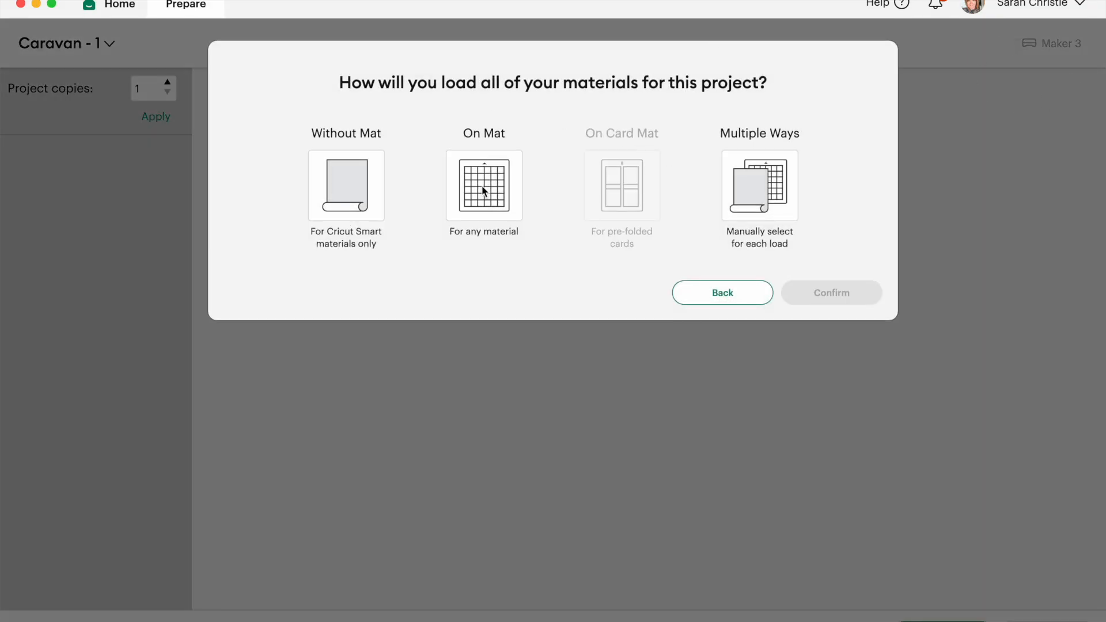
pyautogui.click(481, 184)
pyautogui.click(832, 345)
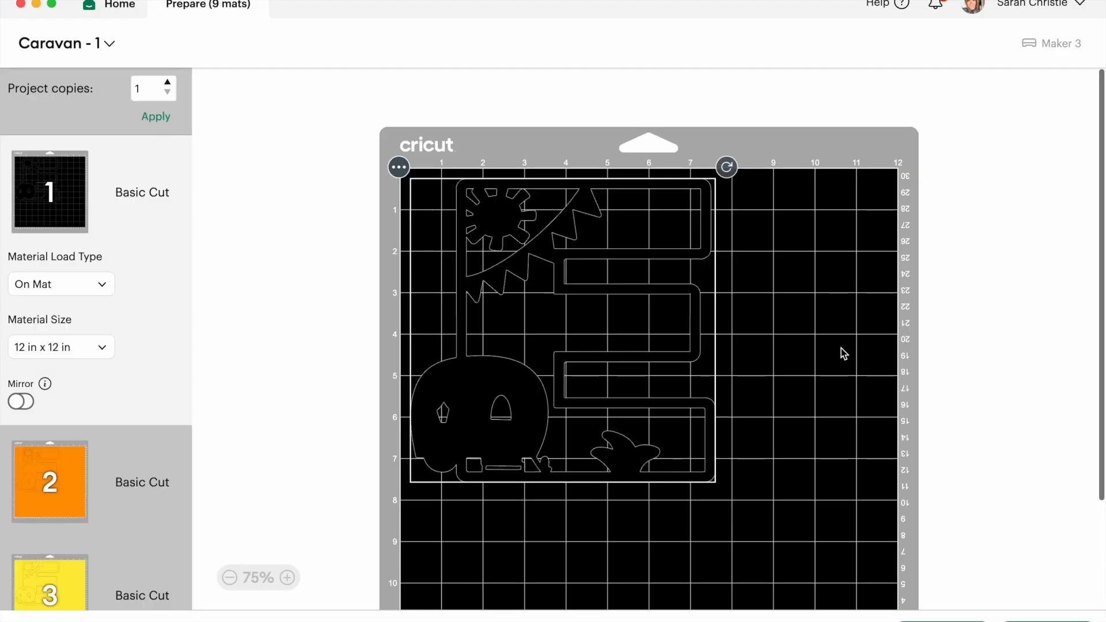